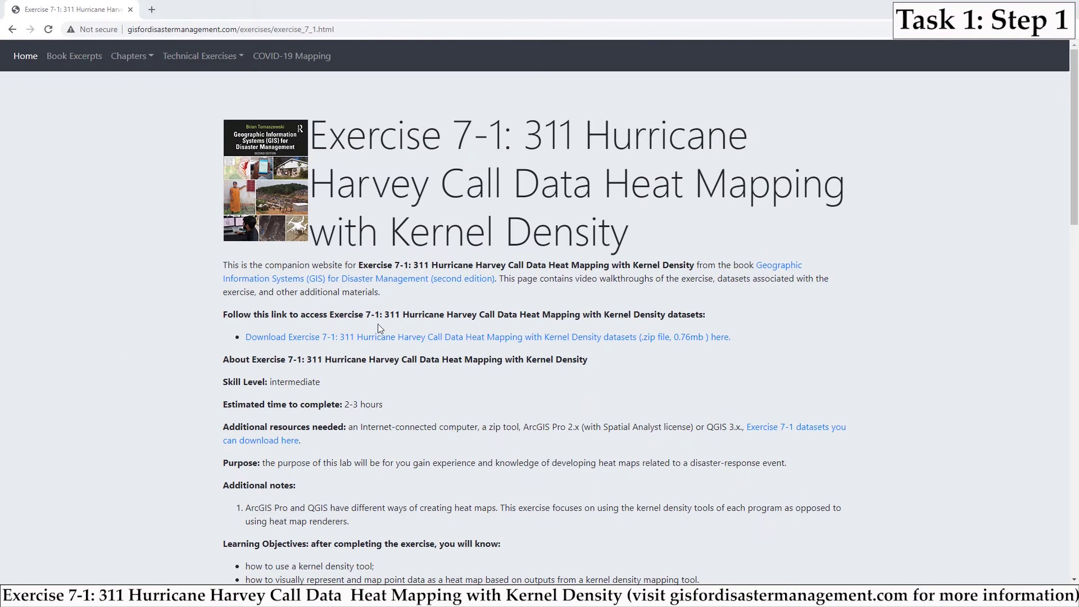
Step: Download the Exercise 7-1 datasets zip file and save it as Chapter_7_Exercise_1_datasets.zip in C:\temp
{"action": "left_click", "coordinate": [503, 337]}
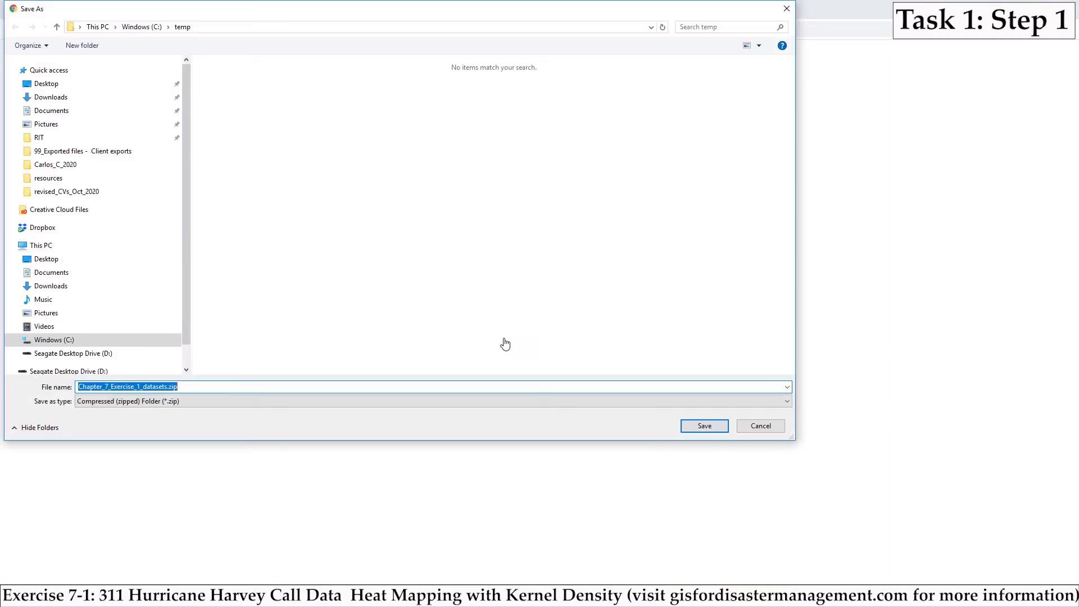
{"action": "left_click", "coordinate": [275, 27]}
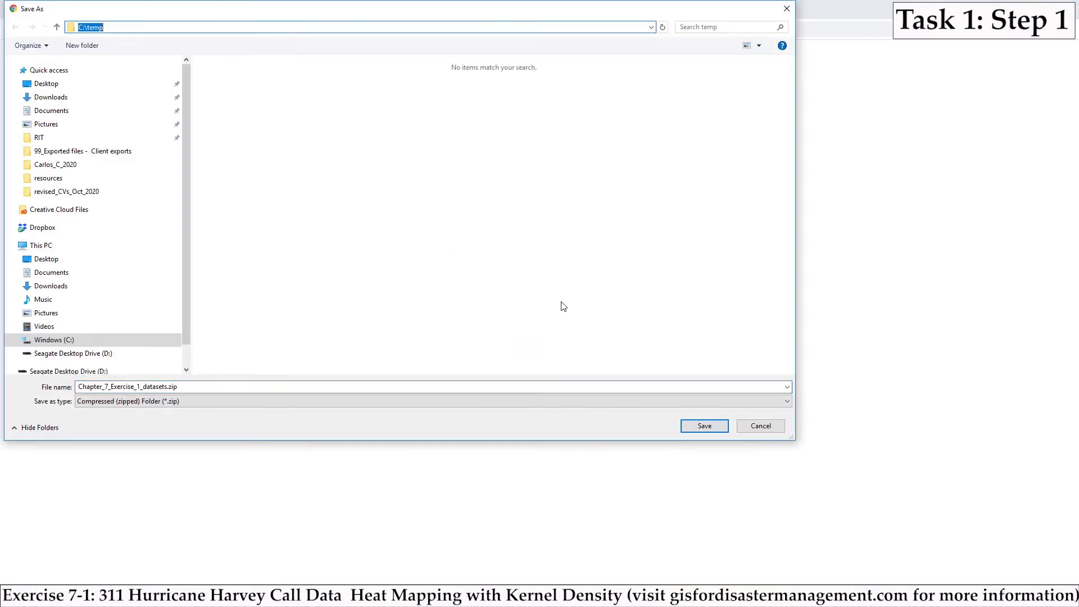
{"action": "left_click", "coordinate": [702, 424]}
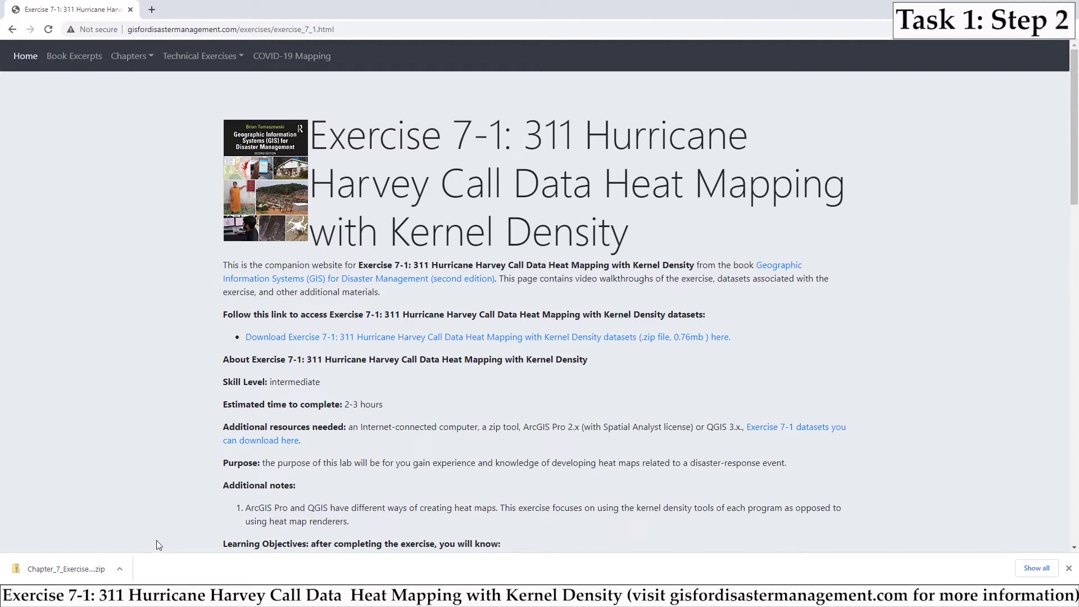
Step: Locate the downloaded Chapter_7_Exercise_1_datasets.zip in its folder and extract it there with 7-Zip
{"action": "left_click", "coordinate": [120, 569]}
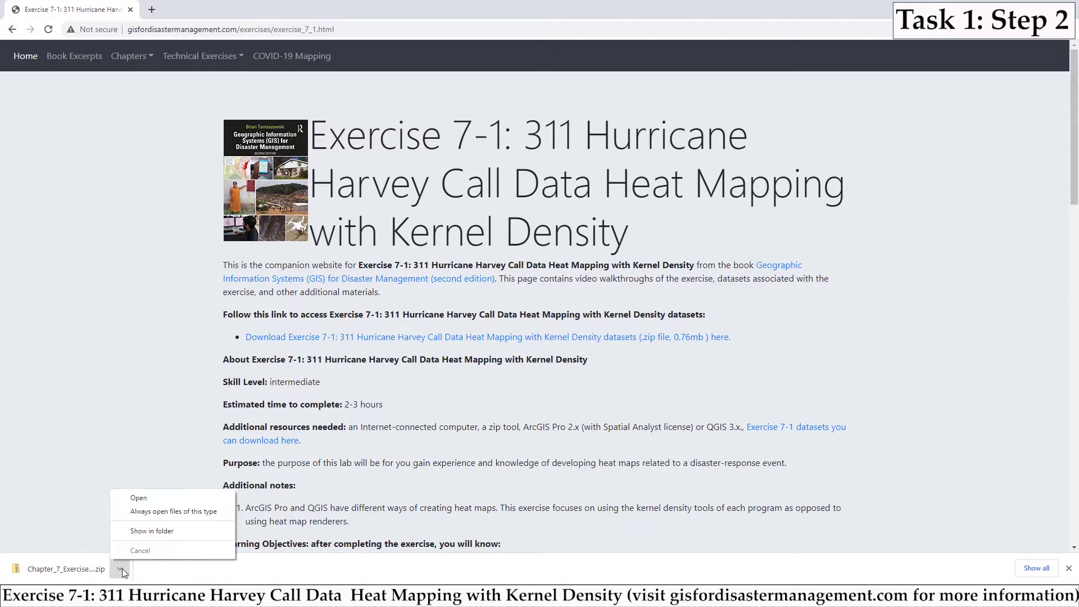
{"action": "left_click", "coordinate": [164, 534]}
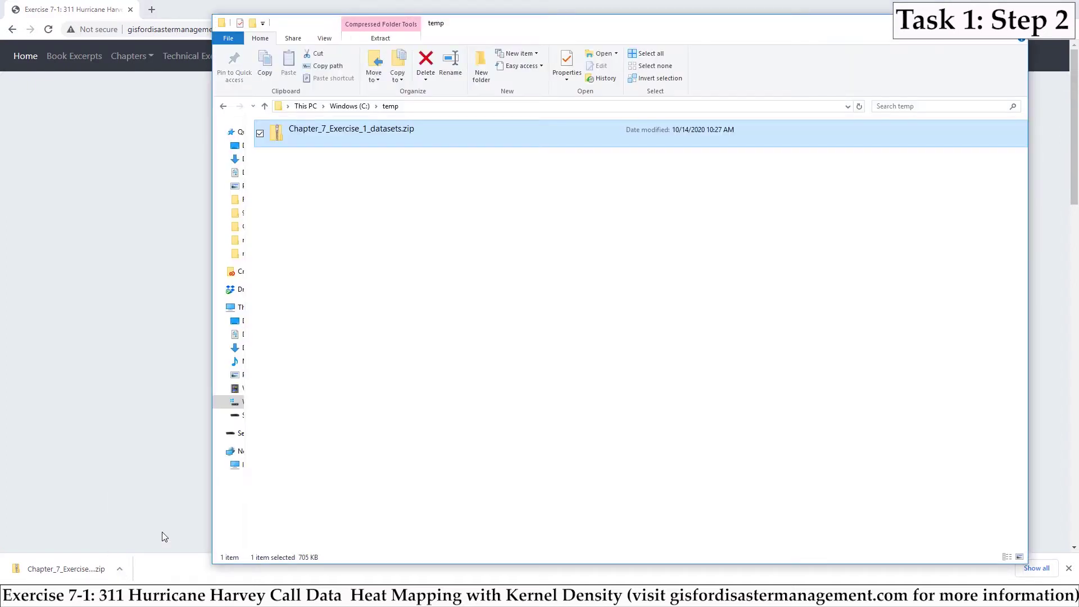
{"action": "right_click", "coordinate": [400, 134]}
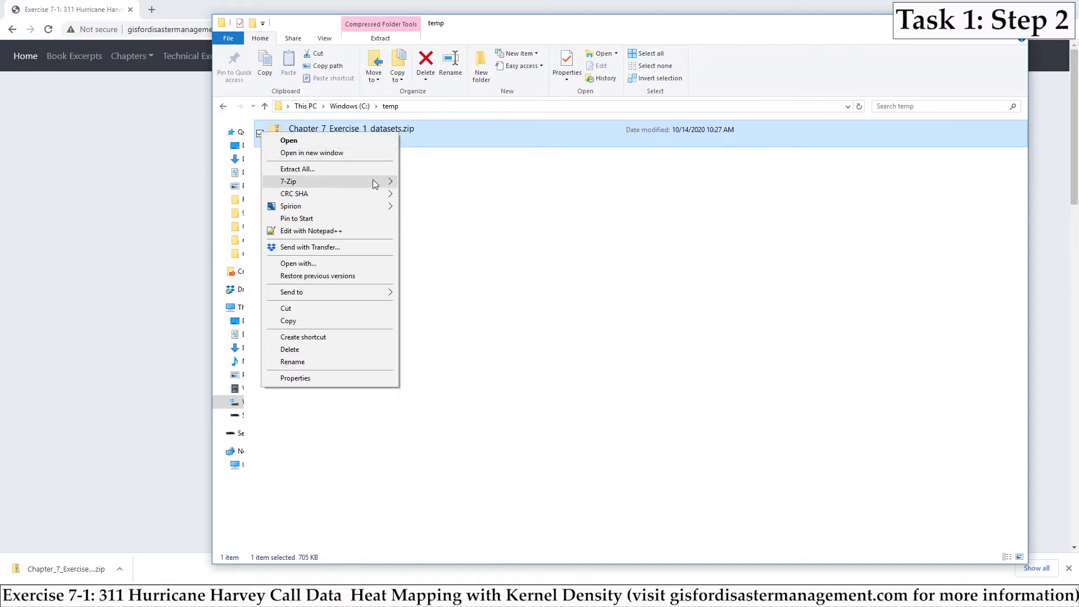
{"action": "mouse_move", "coordinate": [321, 181]}
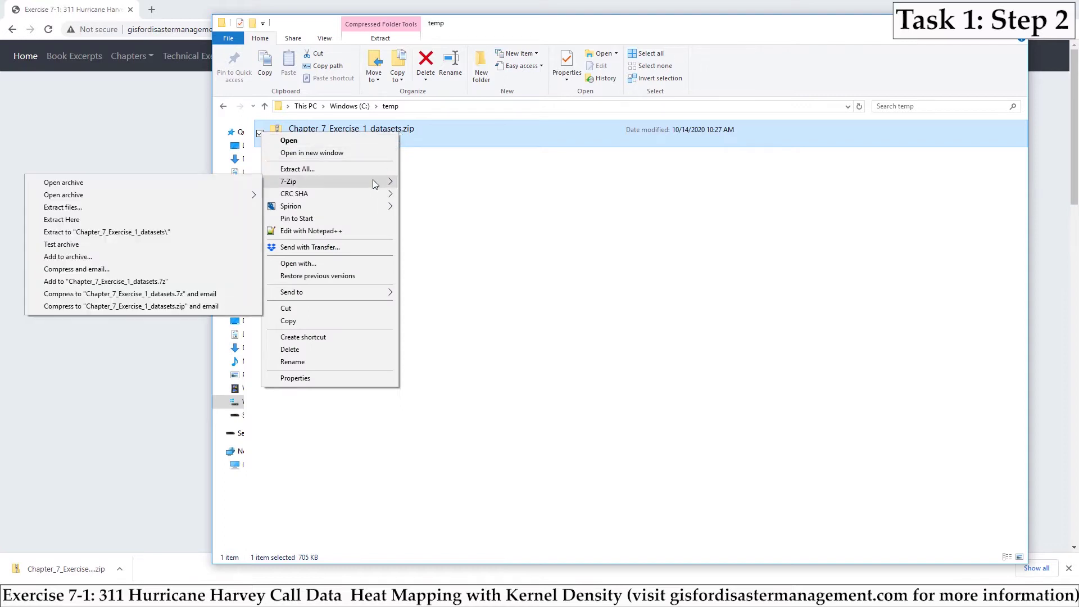
{"action": "left_click", "coordinate": [186, 220]}
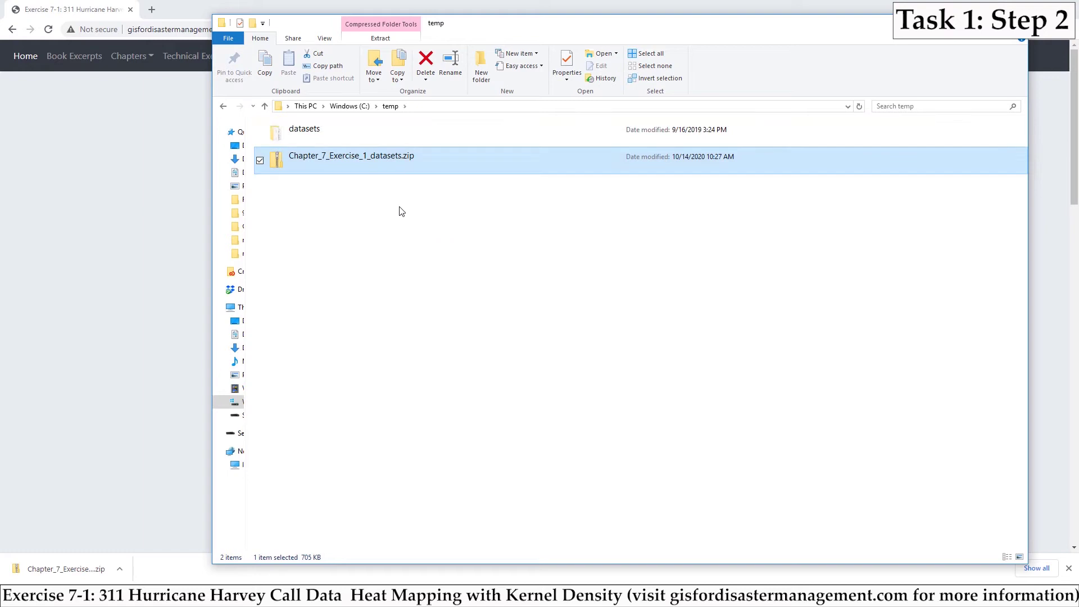
Step: Open the extracted datasets folder in C:\temp to check its contents
{"action": "left_click", "coordinate": [342, 136]}
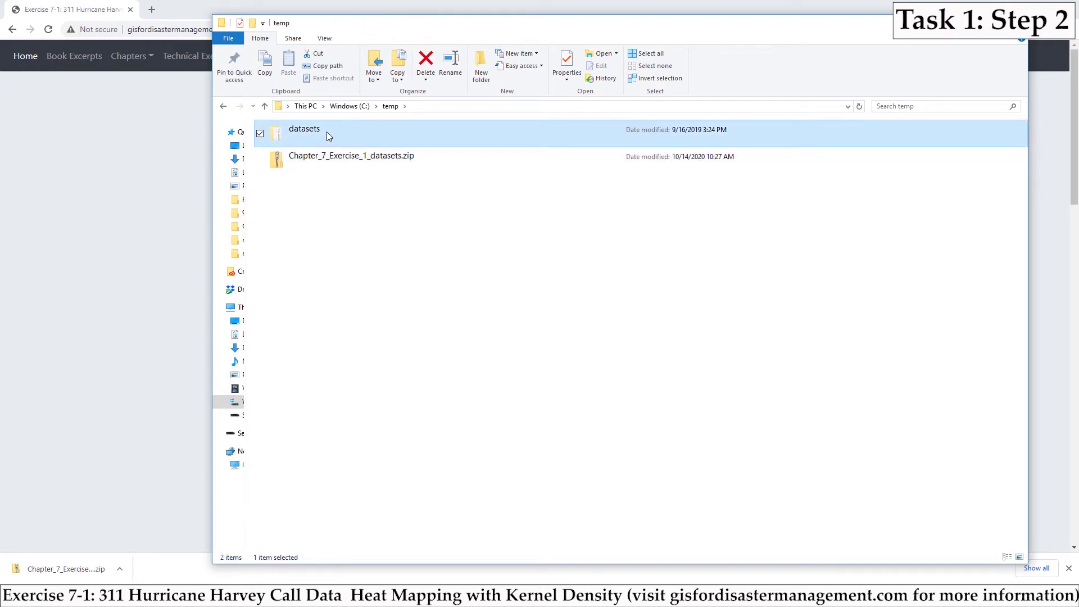
{"action": "double_click", "coordinate": [329, 136]}
{"action": "left_click", "coordinate": [359, 202]}
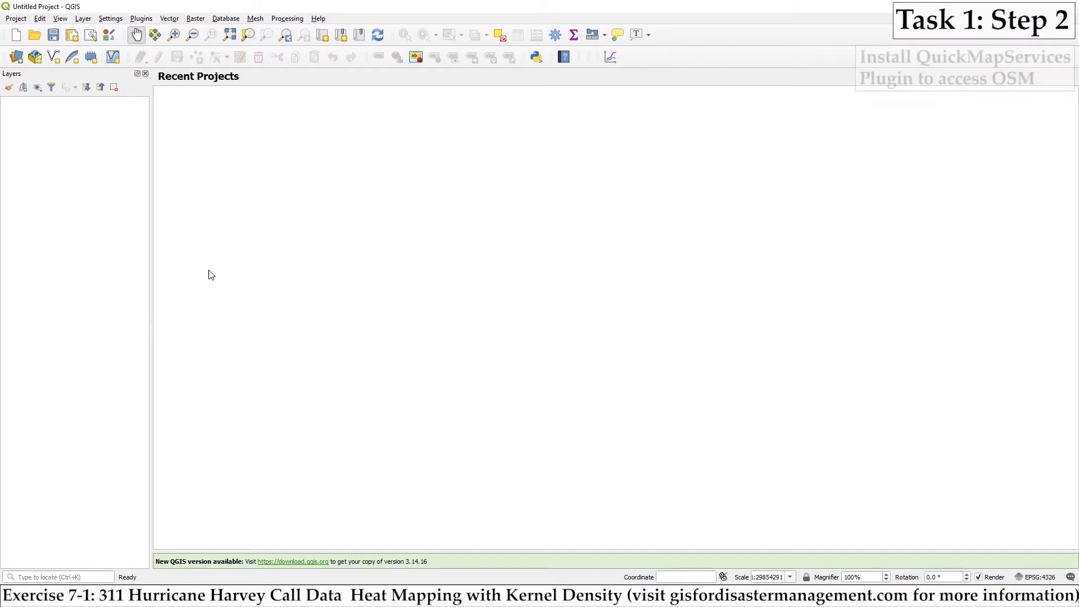
Step: In QGIS, find the QuickMapServices plugin among the installed plugins, enable it, and close the plugin manager
{"action": "left_click", "coordinate": [142, 19]}
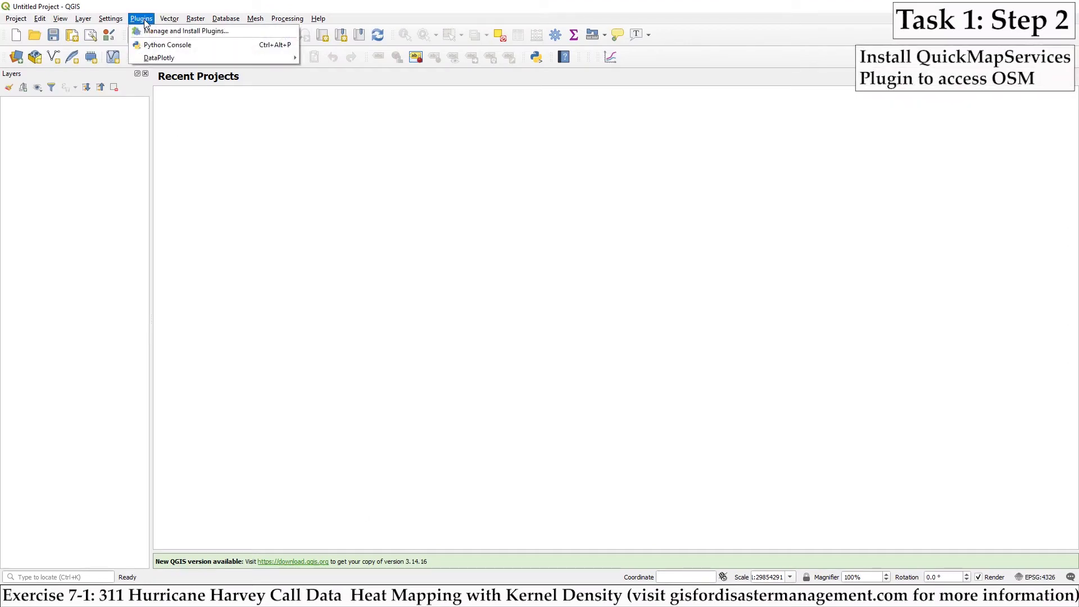
{"action": "left_click", "coordinate": [234, 33]}
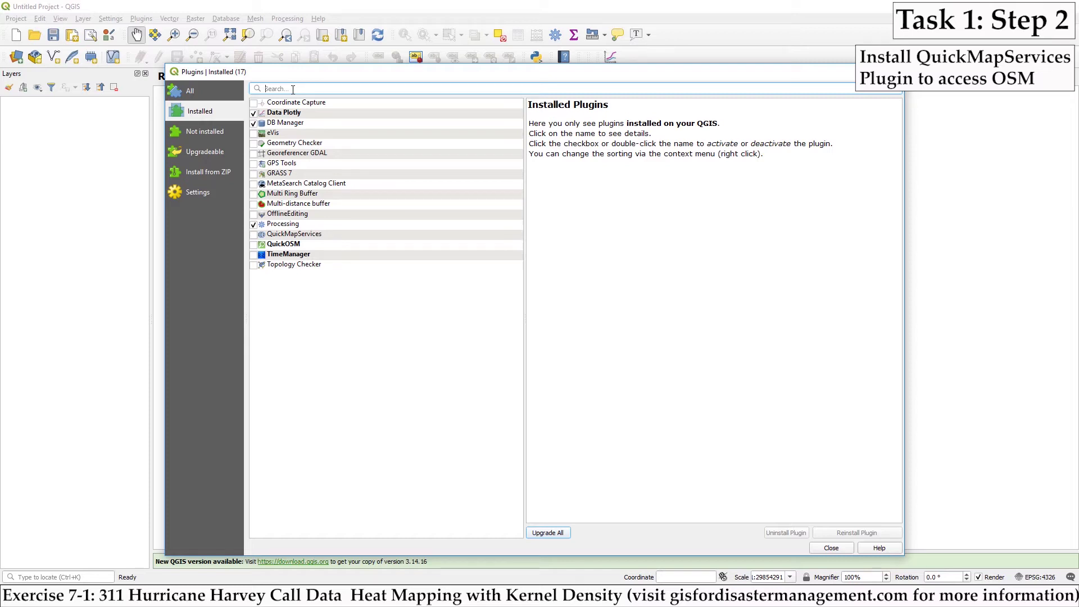
{"action": "left_click", "coordinate": [293, 89]}
{"action": "type", "text": "Quic"}
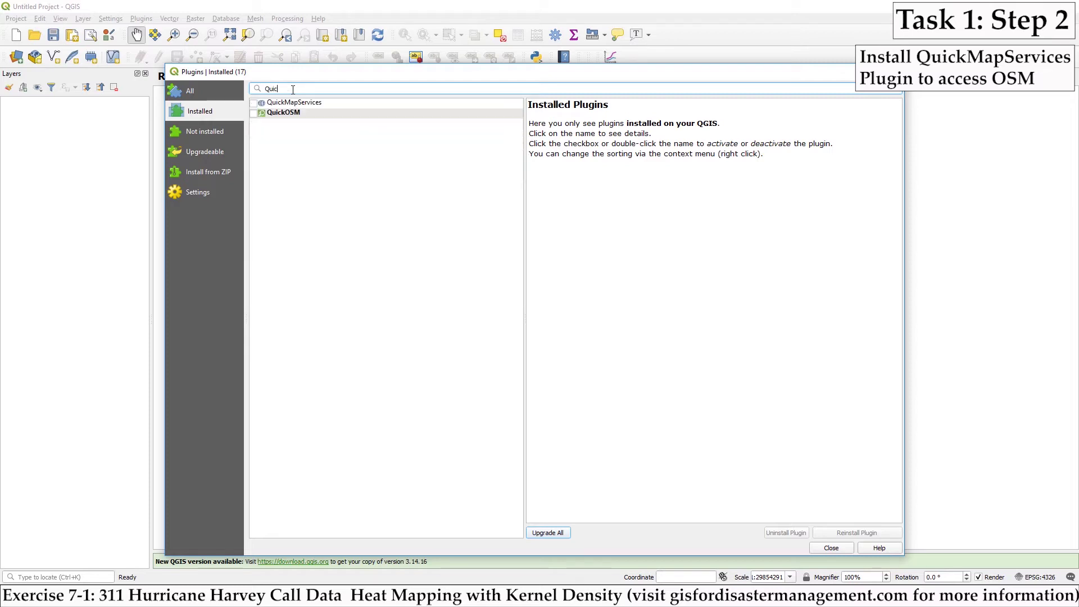
{"action": "left_click", "coordinate": [327, 104]}
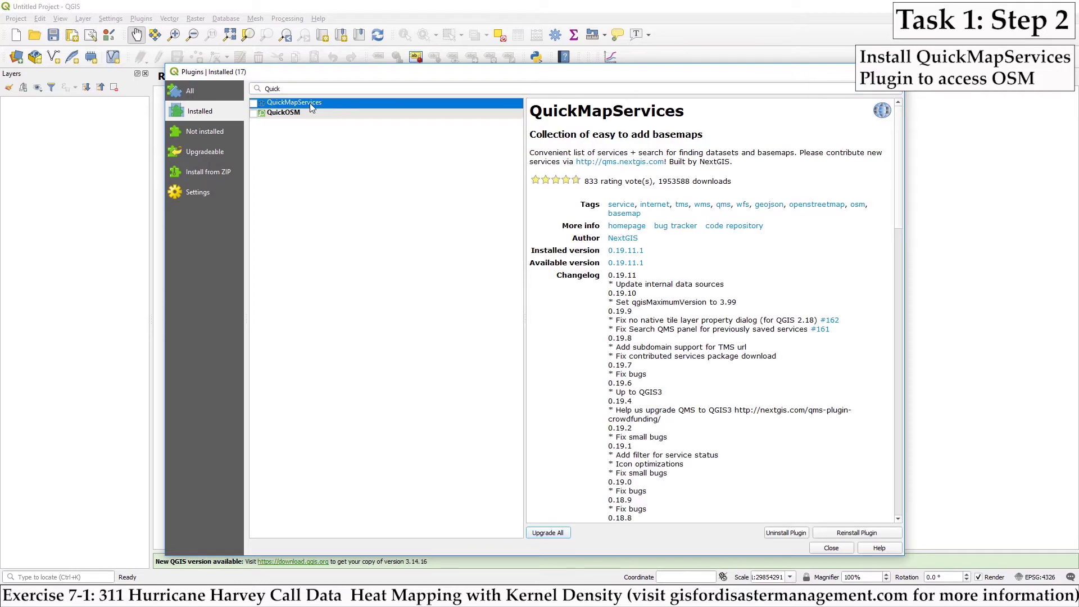
{"action": "left_click", "coordinate": [253, 104]}
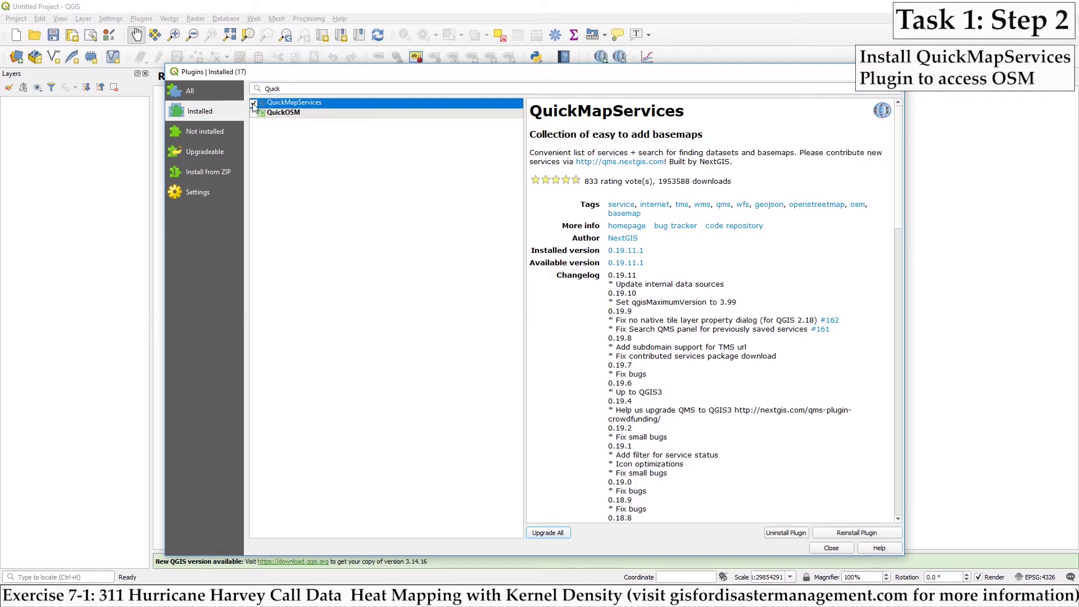
{"action": "left_click", "coordinate": [831, 549]}
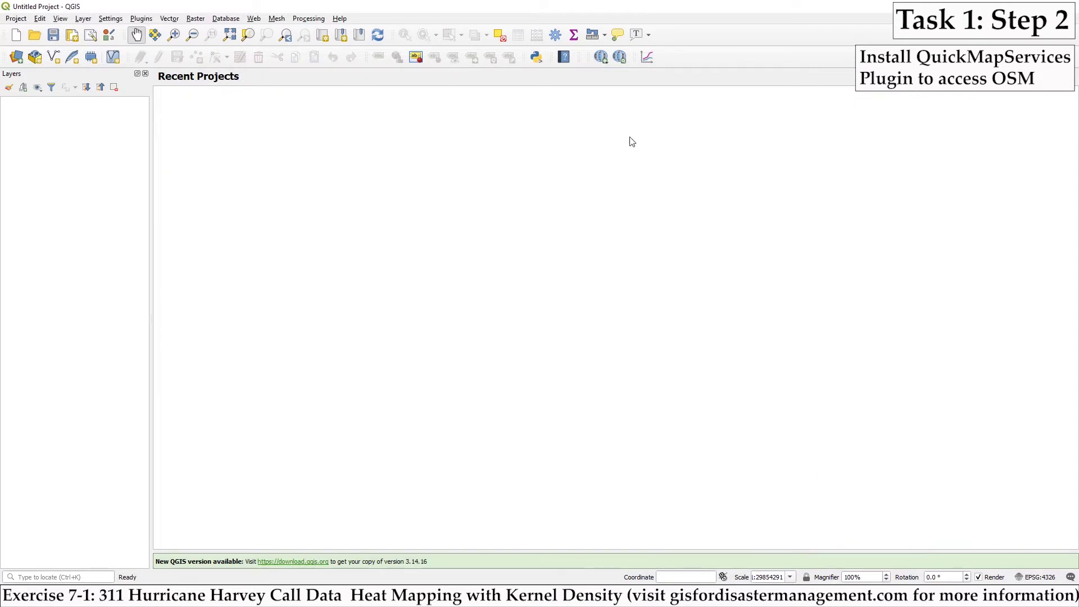
Step: Add the OSM Standard basemap to the project through QuickMapServices
{"action": "left_click", "coordinate": [607, 62]}
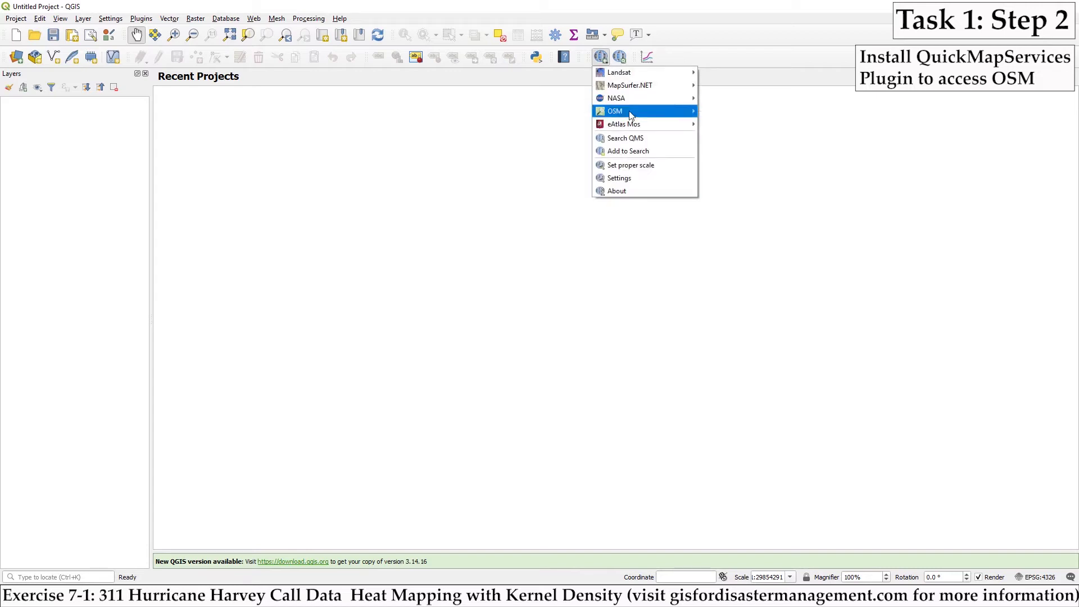
{"action": "mouse_move", "coordinate": [630, 115]}
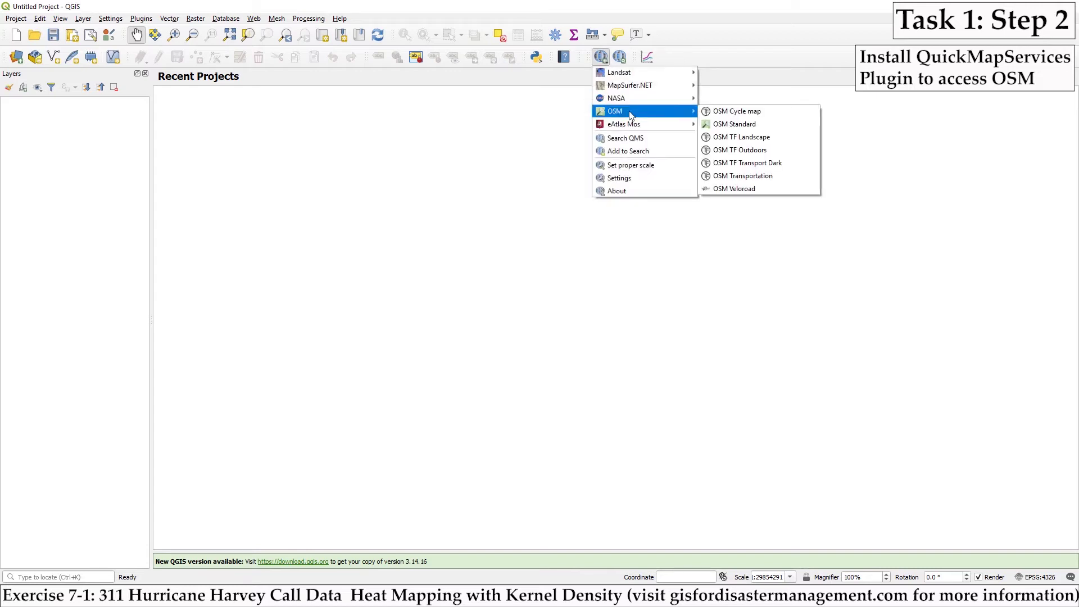
{"action": "left_click", "coordinate": [790, 126]}
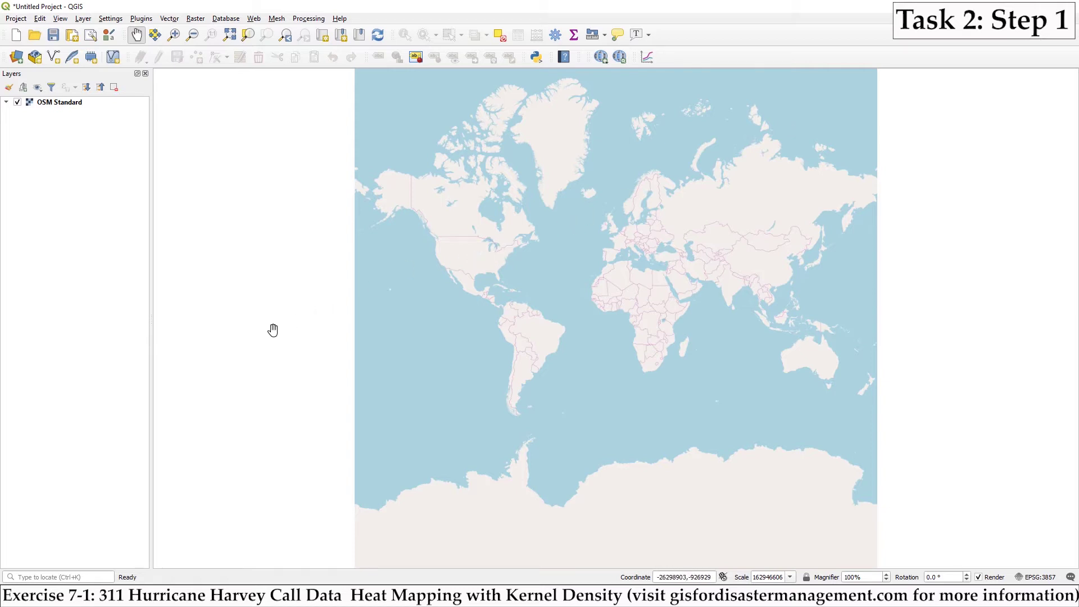
Step: Add the Harvey_311_flooding.shp shapefile from C:\temp\datasets as a vector layer and close the data source manager
{"action": "left_click", "coordinate": [89, 20]}
{"action": "mouse_move", "coordinate": [108, 57]}
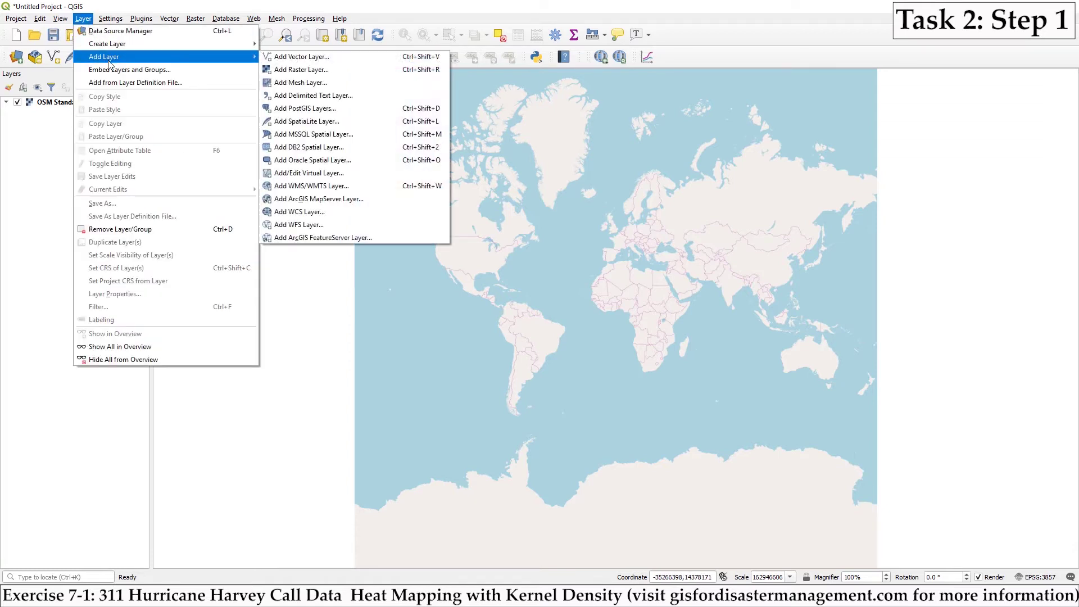
{"action": "left_click", "coordinate": [305, 60]}
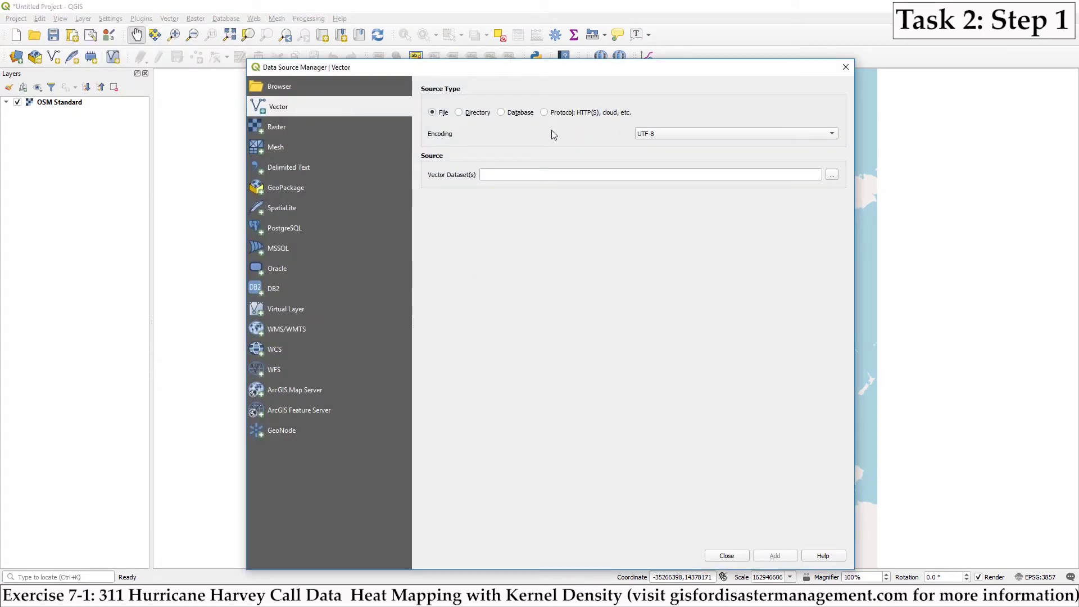
{"action": "left_click", "coordinate": [832, 179]}
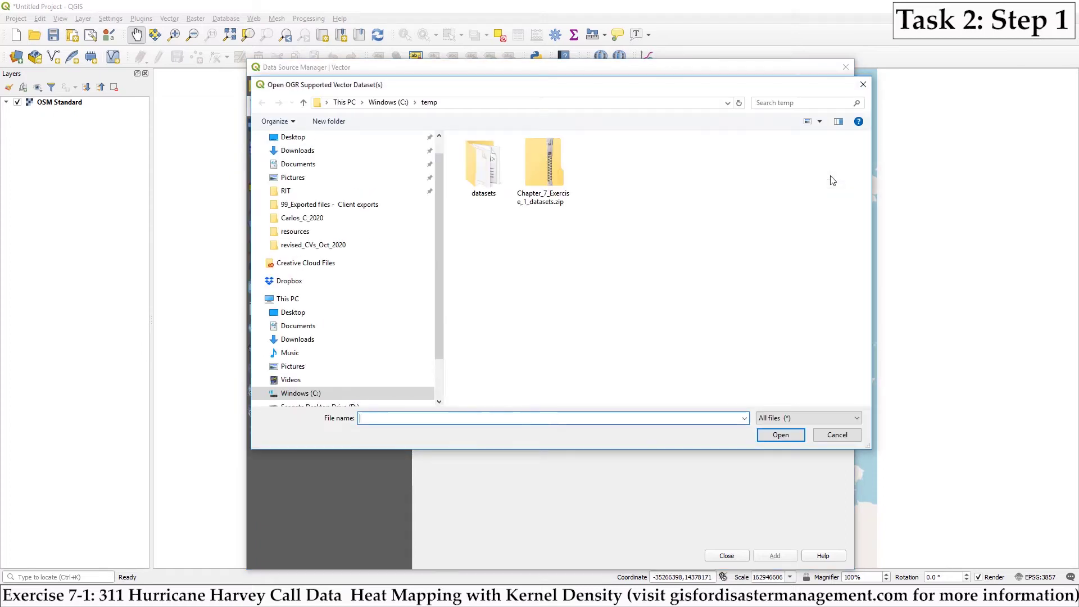
{"action": "double_click", "coordinate": [484, 165]}
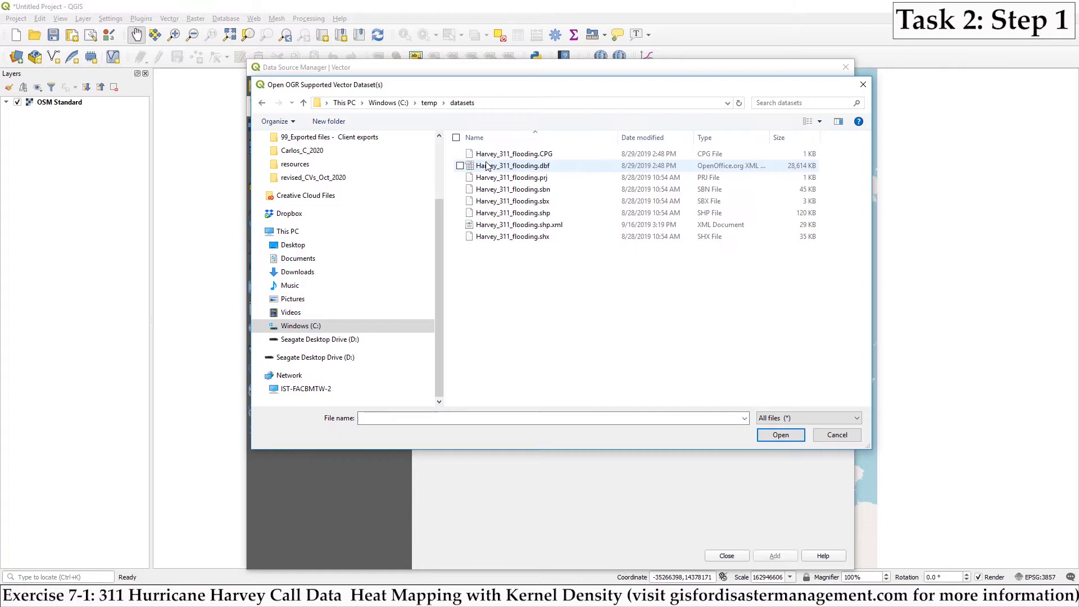
{"action": "left_click", "coordinate": [538, 216]}
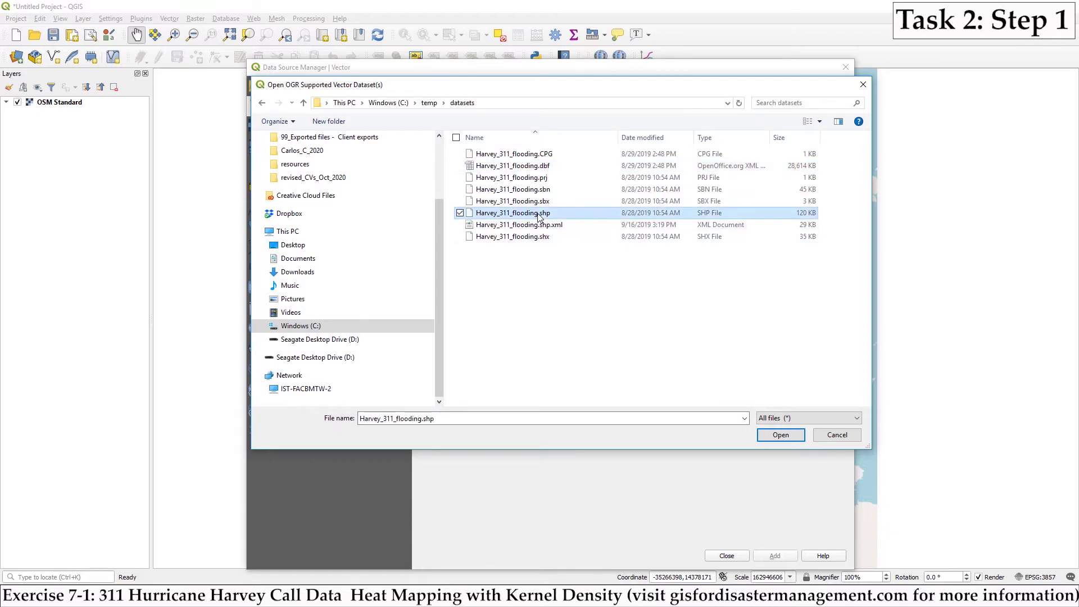
{"action": "left_click", "coordinate": [780, 434]}
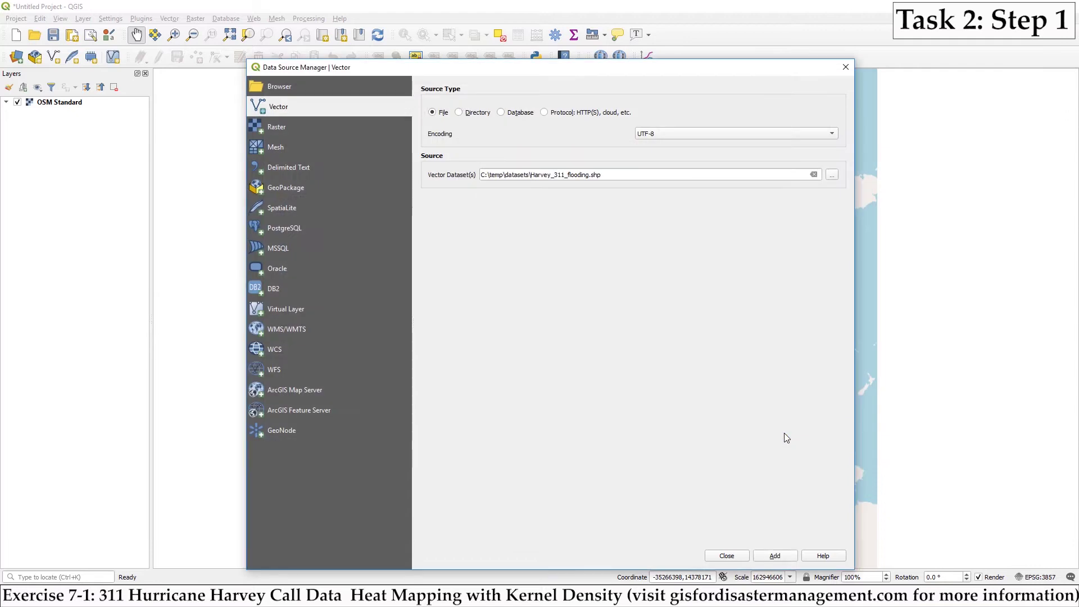
{"action": "left_click", "coordinate": [774, 556]}
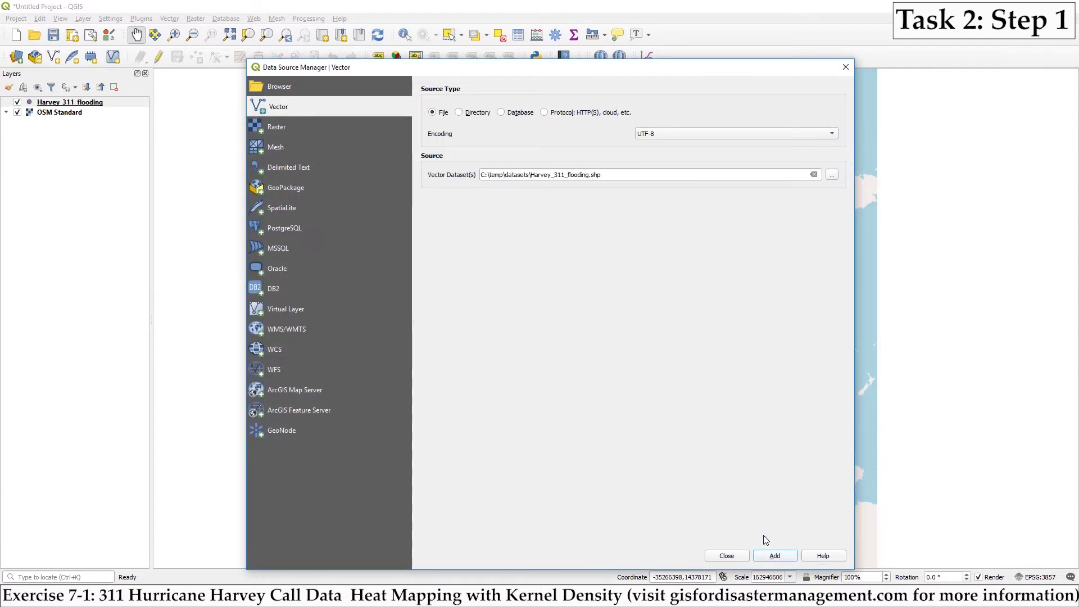
{"action": "left_click", "coordinate": [730, 556]}
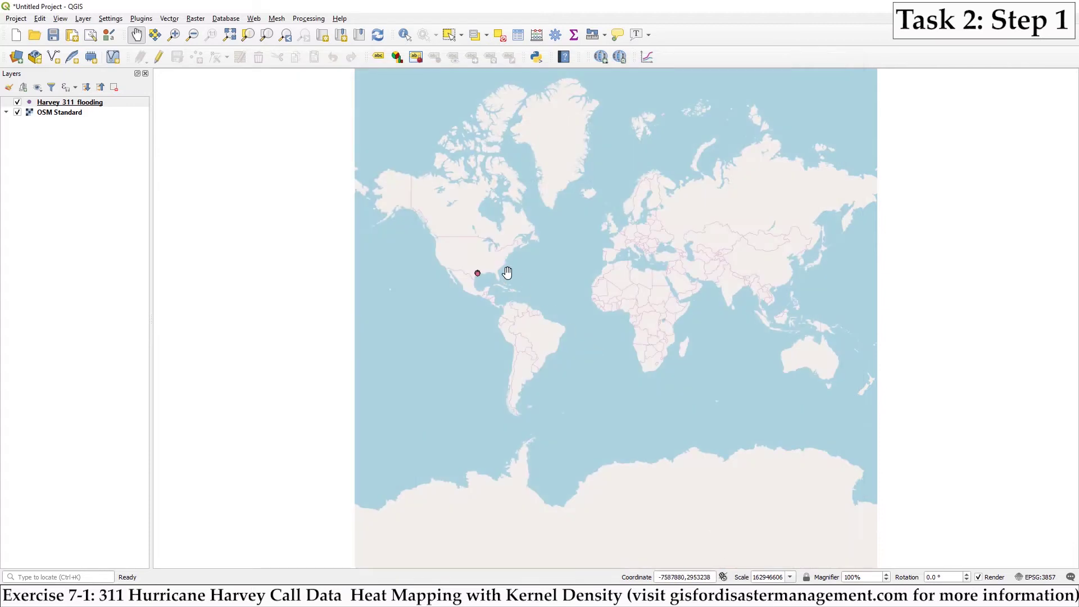
Step: Save the project as E7_1 in the C:\temp folder with the map framed on the Houston flooding points
{"action": "scroll", "coordinate": [477, 272], "scroll_direction": "up", "scroll_amount": 2}
{"action": "scroll", "coordinate": [477, 272], "scroll_direction": "up", "scroll_amount": 2}
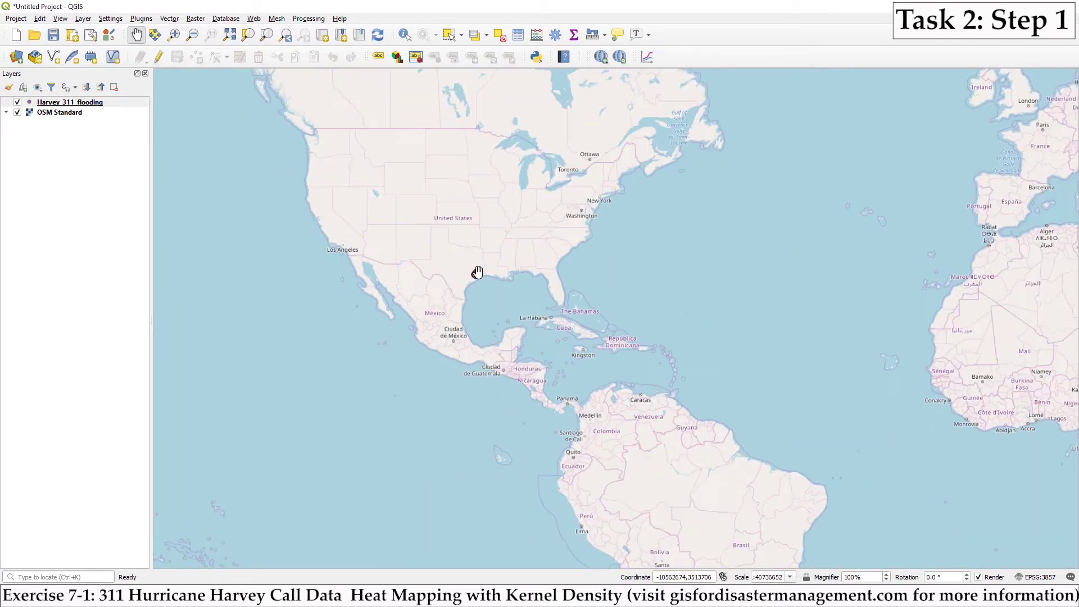
{"action": "scroll", "coordinate": [471, 275], "scroll_direction": "up", "scroll_amount": 4}
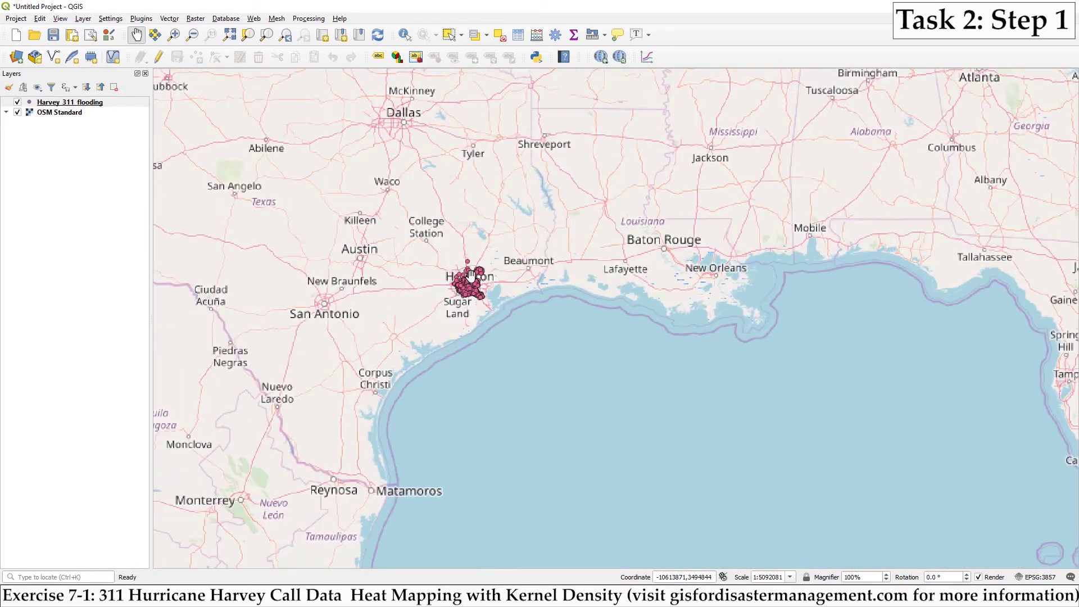
{"action": "scroll", "coordinate": [471, 275], "scroll_direction": "up", "scroll_amount": 1}
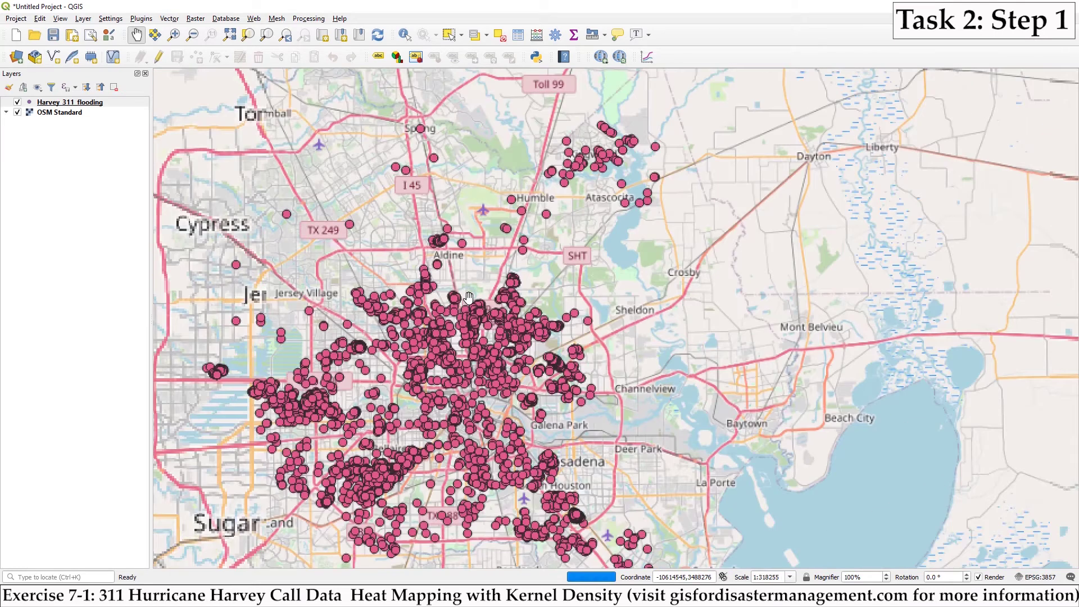
{"action": "left_click_drag", "start_coordinate": [523, 292], "coordinate": [586, 243]}
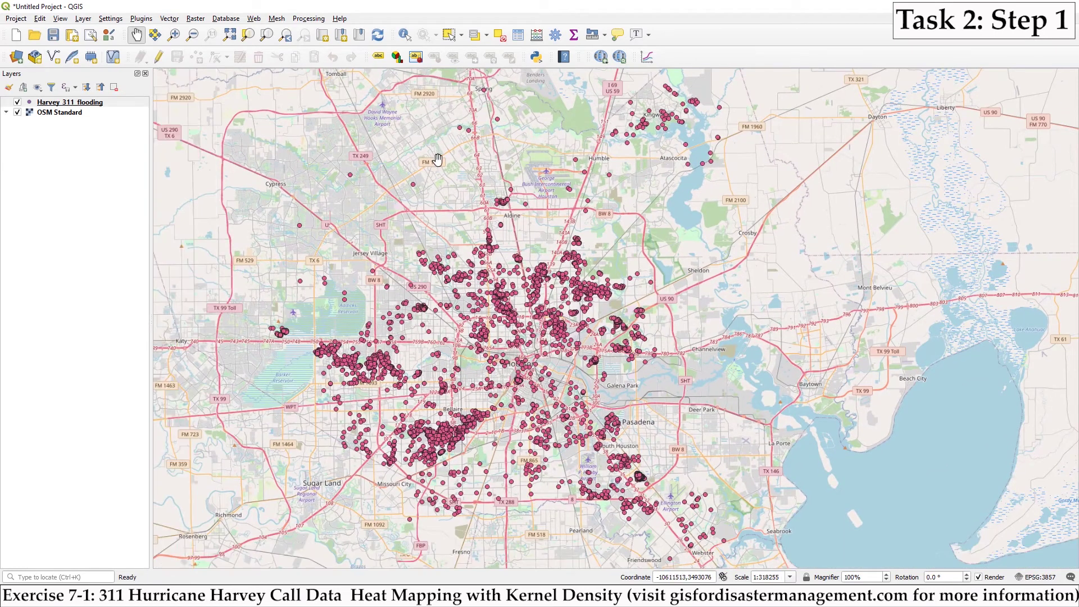
{"action": "left_click", "coordinate": [54, 36]}
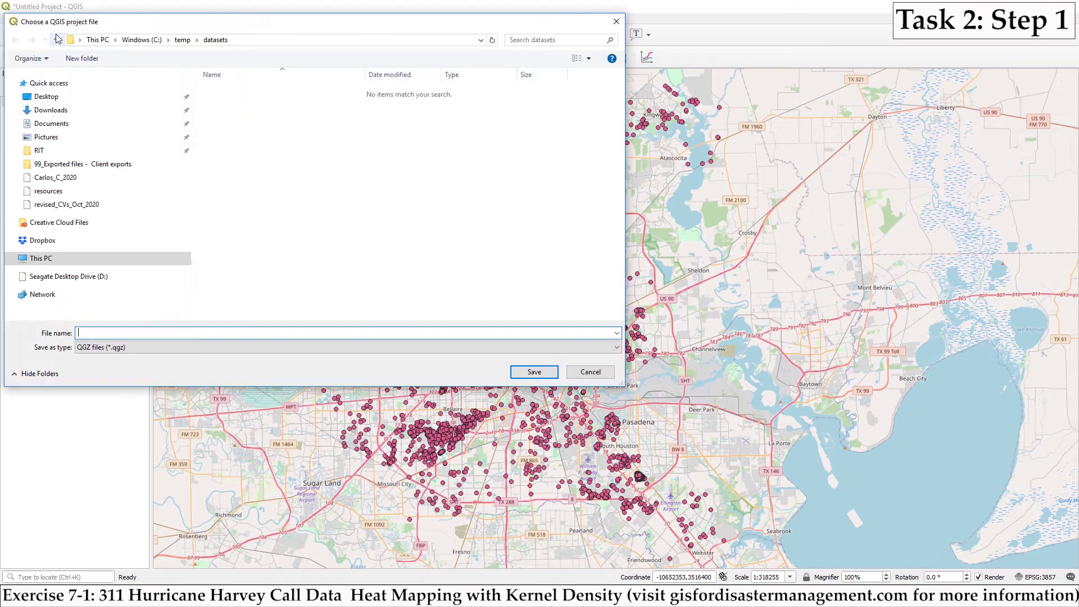
{"action": "left_click", "coordinate": [185, 40]}
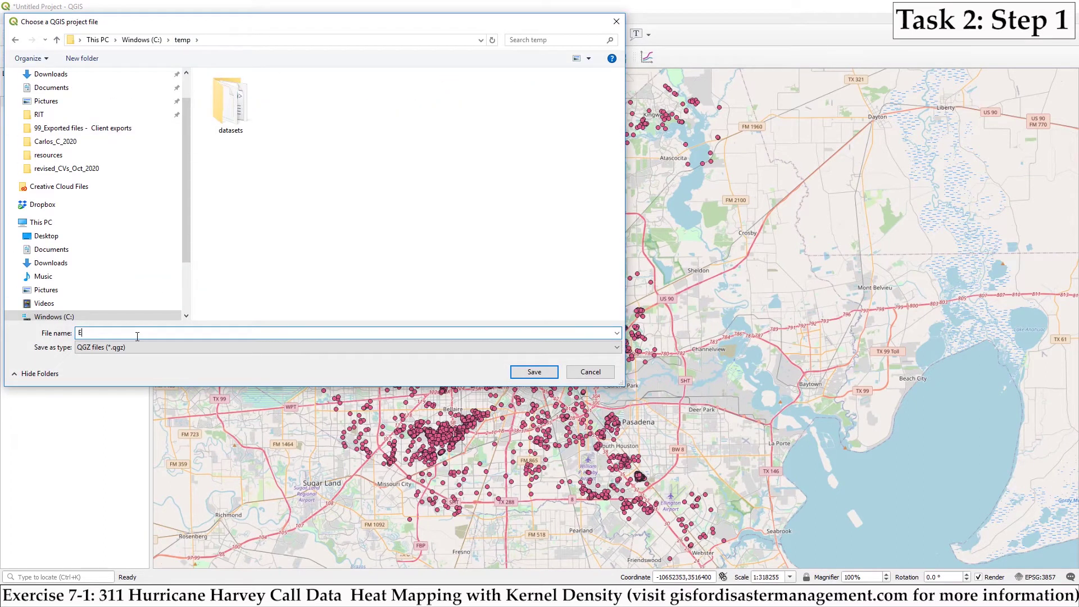
{"action": "left_click", "coordinate": [137, 336]}
{"action": "type", "text": "E7_1"}
{"action": "left_click", "coordinate": [534, 372]}
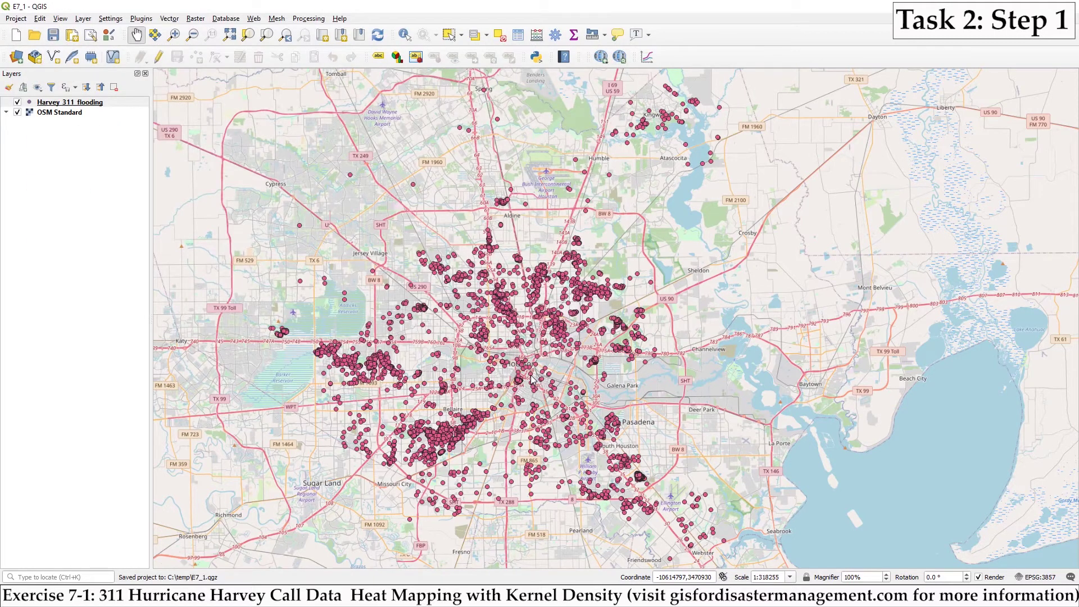
{"action": "scroll", "coordinate": [383, 388], "scroll_direction": "down", "scroll_amount": 1}
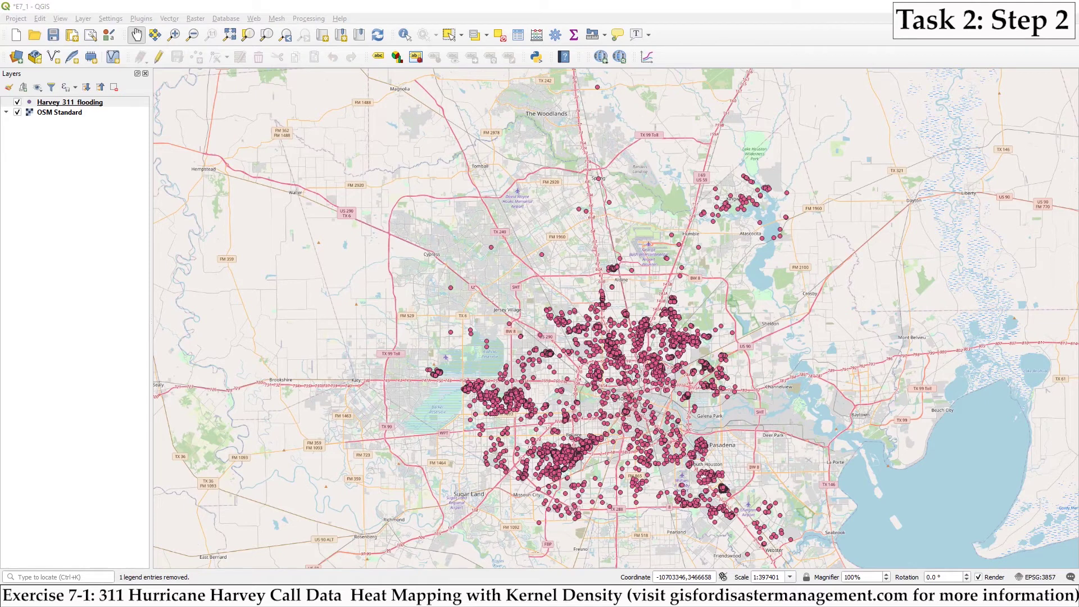
Step: Select the Harvey_311_flooding layer and open the Heatmap (Kernel Density Estimation) interpolation tool for it
{"action": "left_click", "coordinate": [133, 104]}
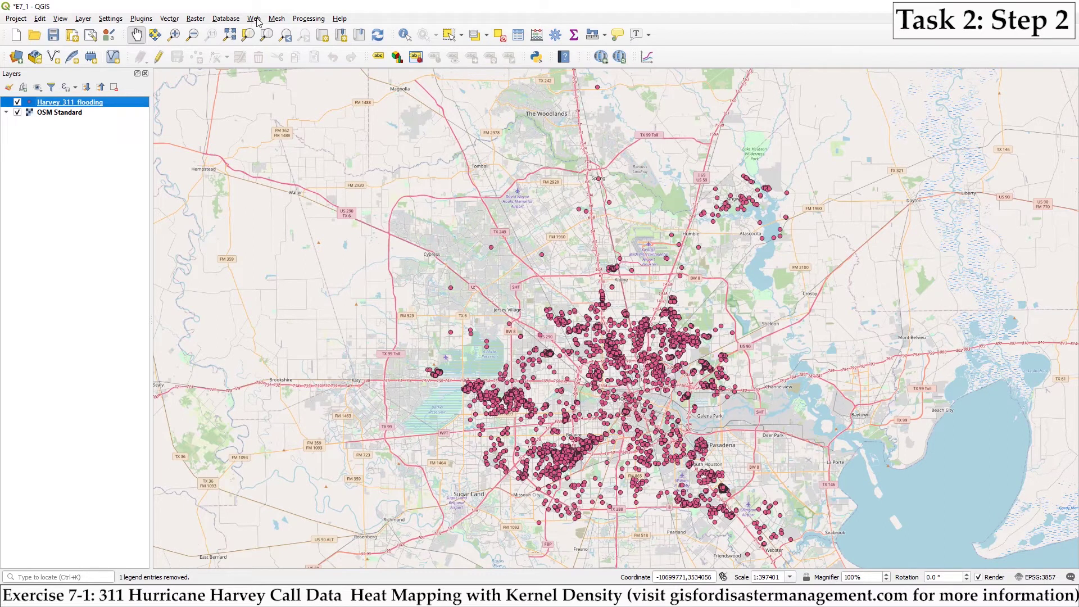
{"action": "left_click", "coordinate": [309, 19]}
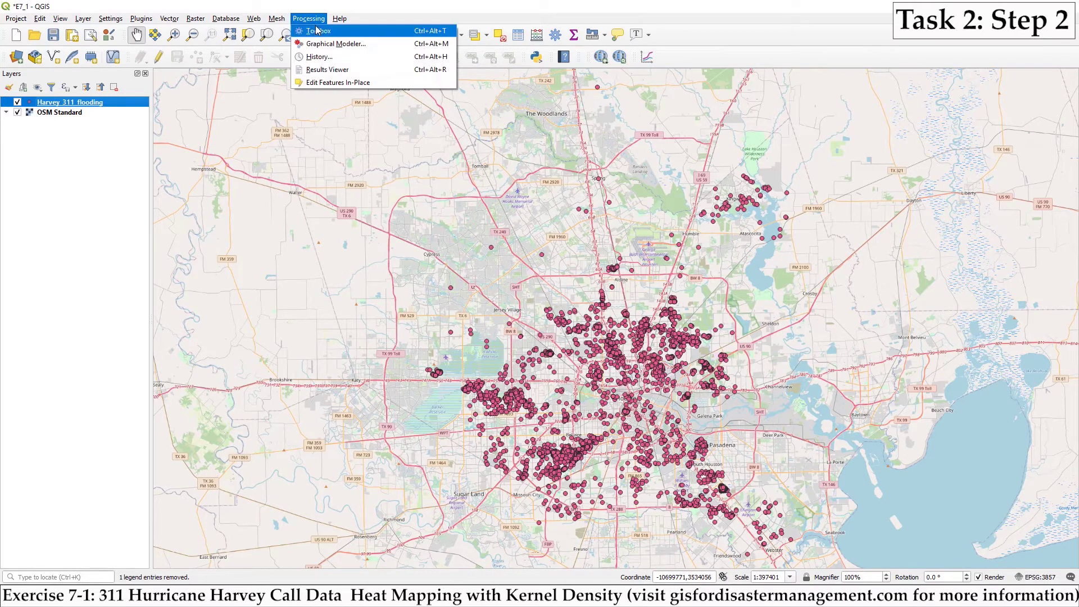
{"action": "left_click", "coordinate": [319, 31]}
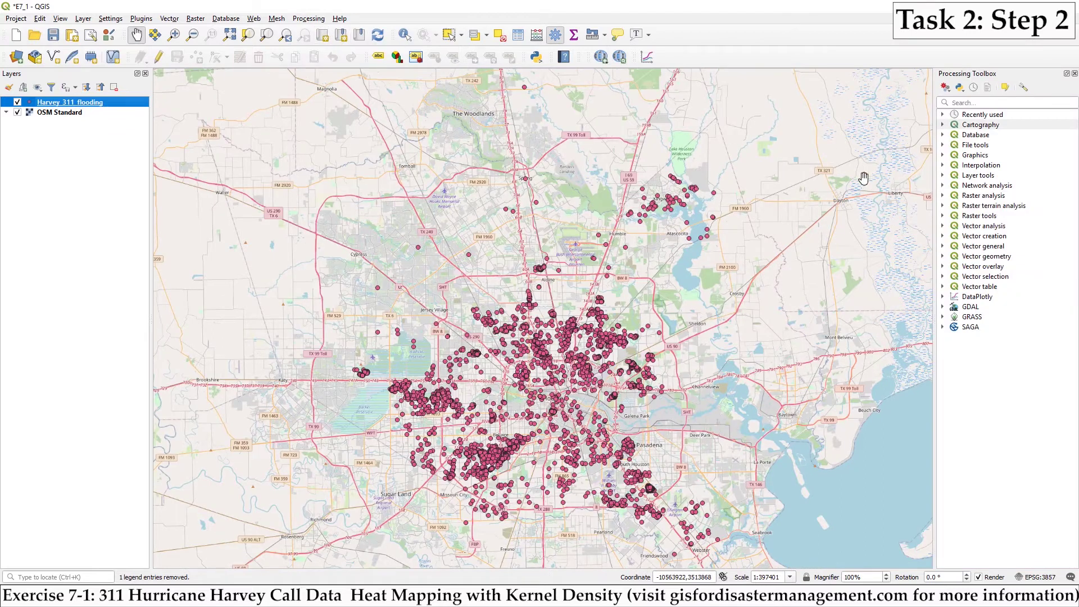
{"action": "left_click_drag", "start_coordinate": [935, 176], "coordinate": [865, 171]}
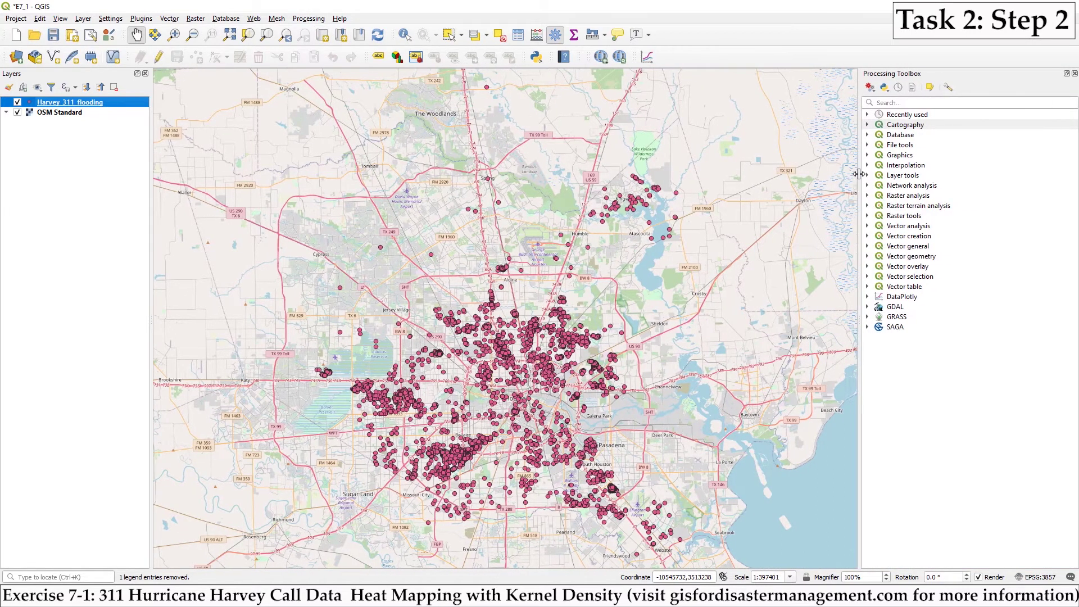
{"action": "left_click", "coordinate": [866, 166]}
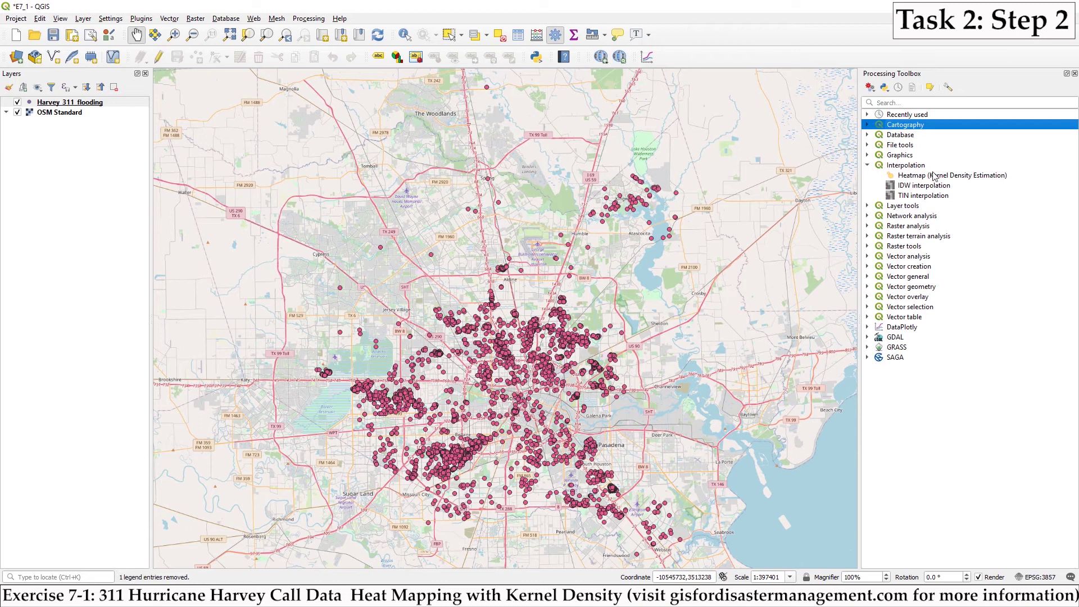
{"action": "left_click", "coordinate": [951, 176]}
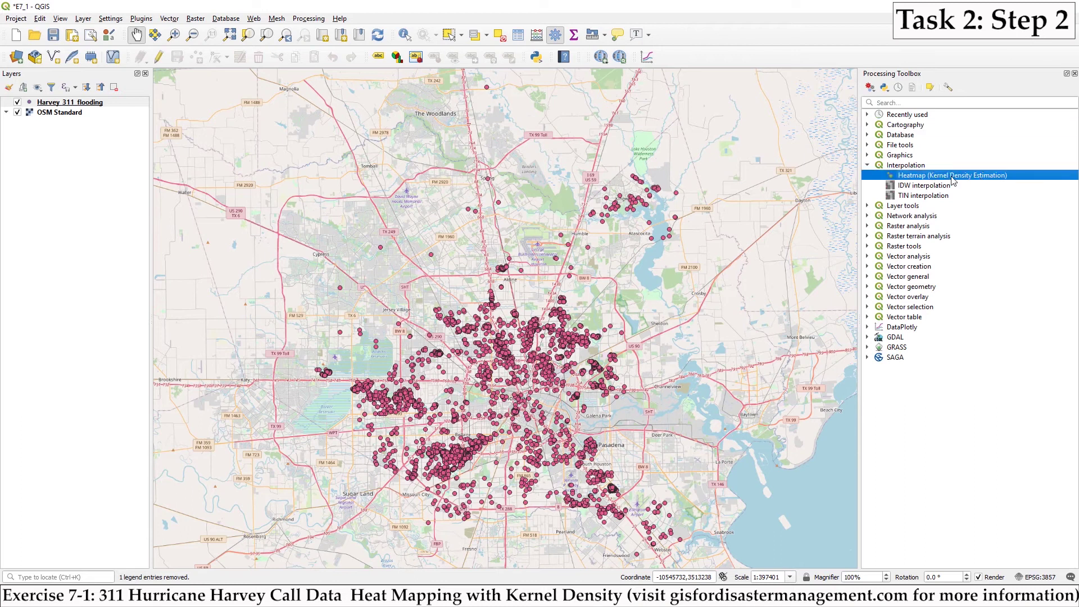
{"action": "double_click", "coordinate": [984, 178]}
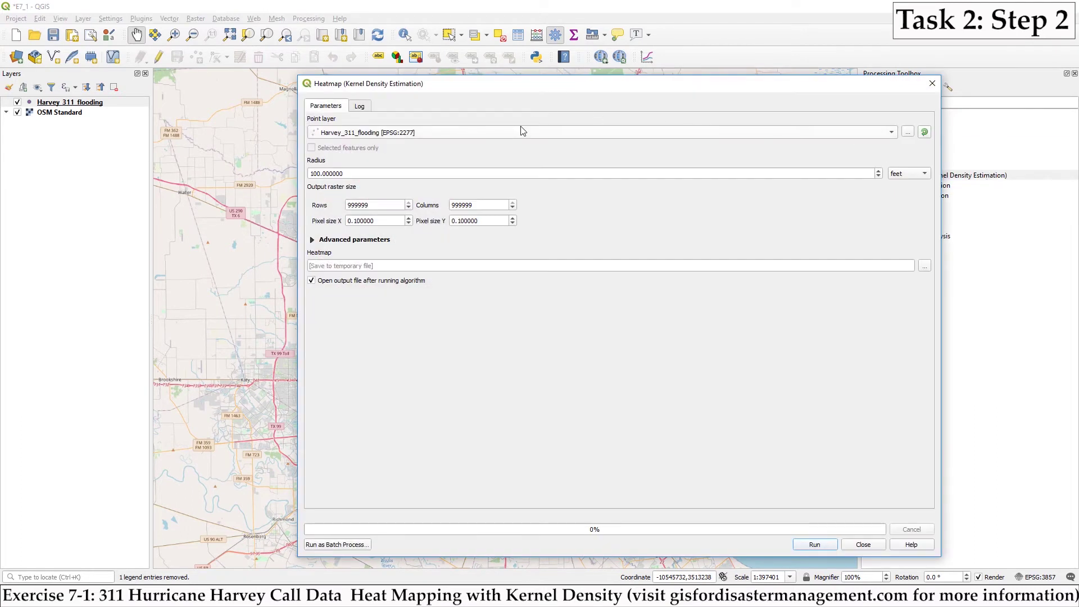
Step: Run the kernel density heatmap on the flooding points with a radius of 8837 feet and a pixel size of 790, and close the tool
{"action": "left_click_drag", "start_coordinate": [379, 173], "coordinate": [296, 173]}
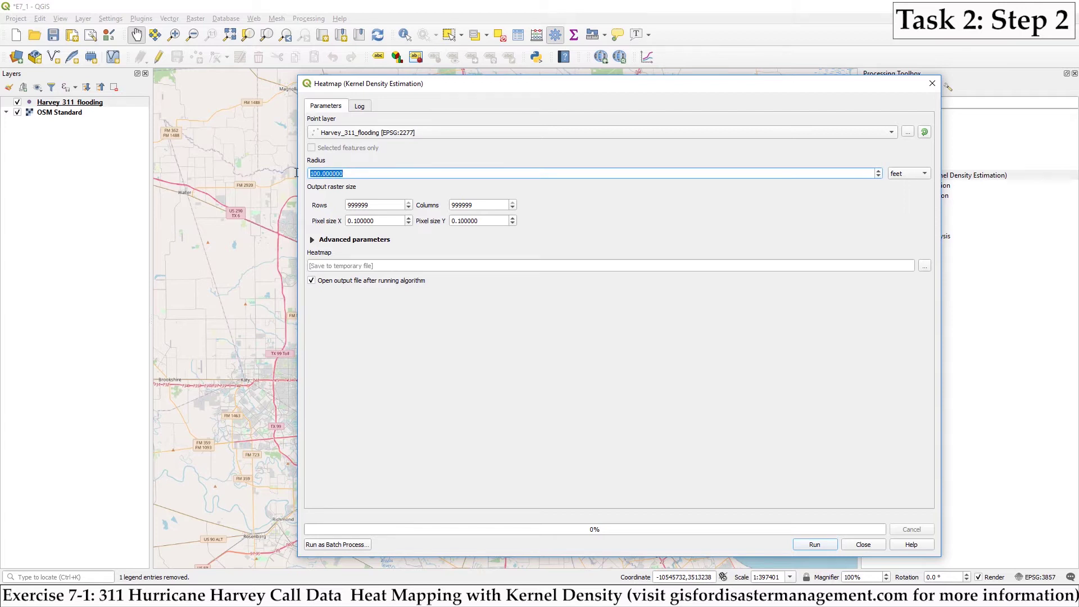
{"action": "type", "text": "8837"}
{"action": "left_click_drag", "start_coordinate": [376, 221], "coordinate": [341, 220]}
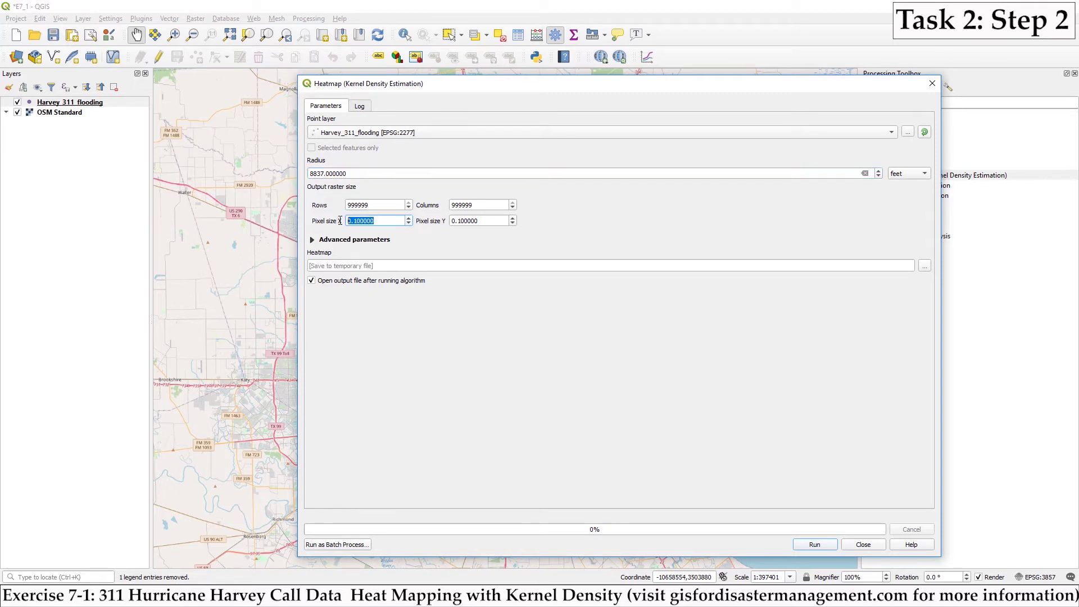
{"action": "type", "text": "790"}
{"action": "left_click", "coordinate": [815, 545]}
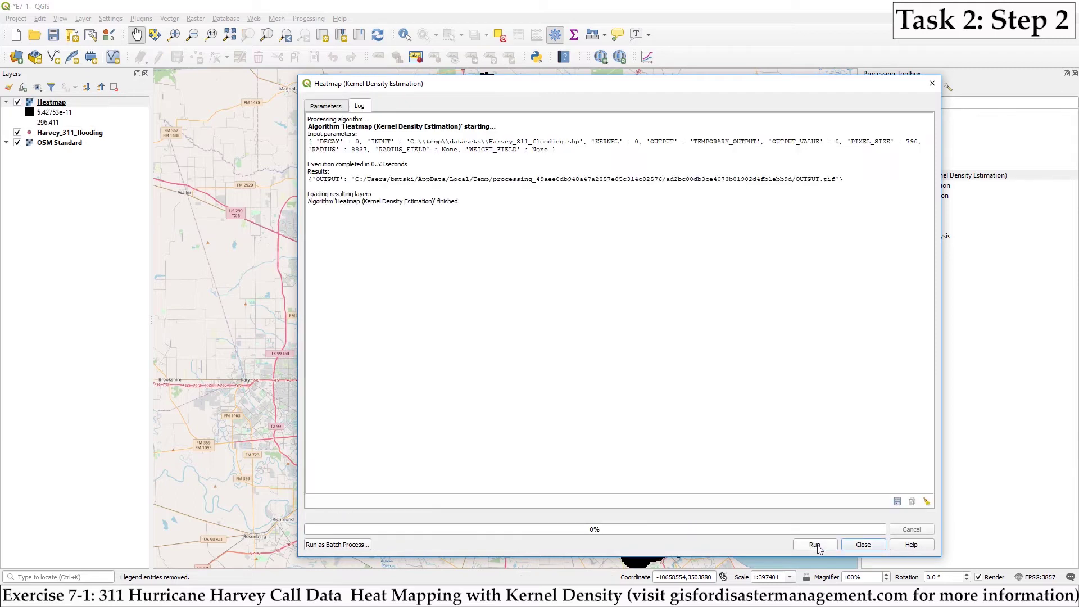
{"action": "left_click", "coordinate": [858, 544]}
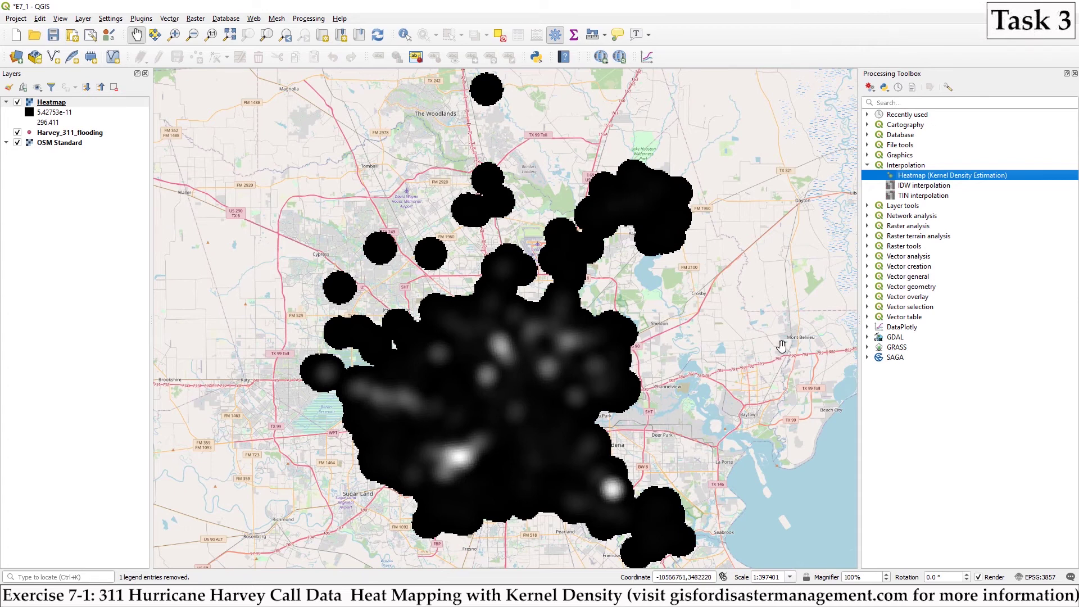
Step: Move the Harvey_311_flooding layer above the Heatmap layer in the layer order
{"action": "left_click", "coordinate": [95, 135]}
{"action": "left_click_drag", "start_coordinate": [94, 137], "coordinate": [91, 101]}
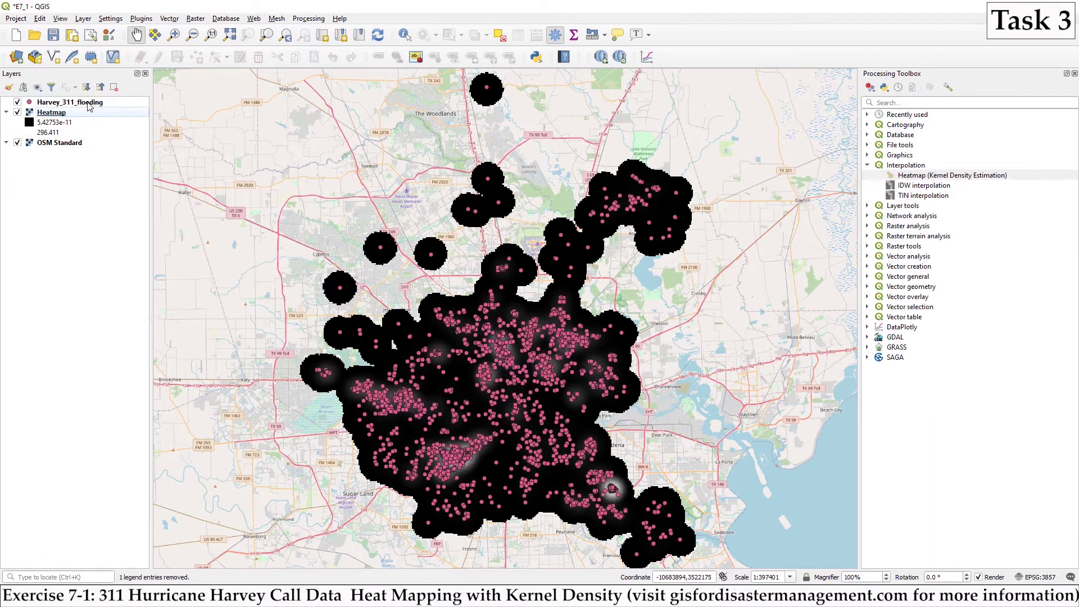
Step: Open the Heatmap layer's symbology properties and set its render type to Singleband pseudocolor
{"action": "left_click", "coordinate": [87, 115]}
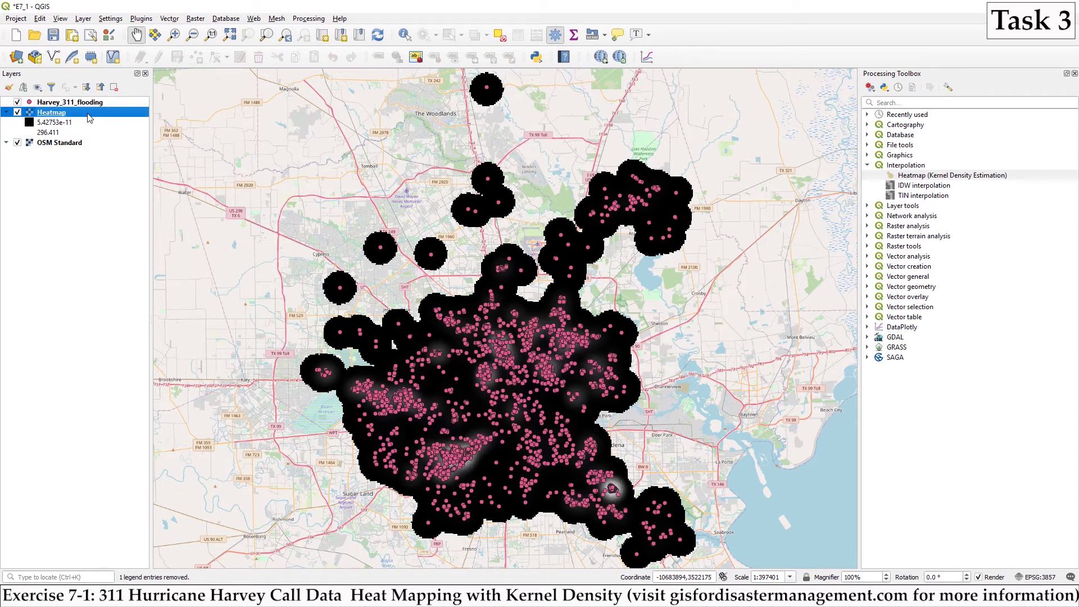
{"action": "right_click", "coordinate": [89, 117]}
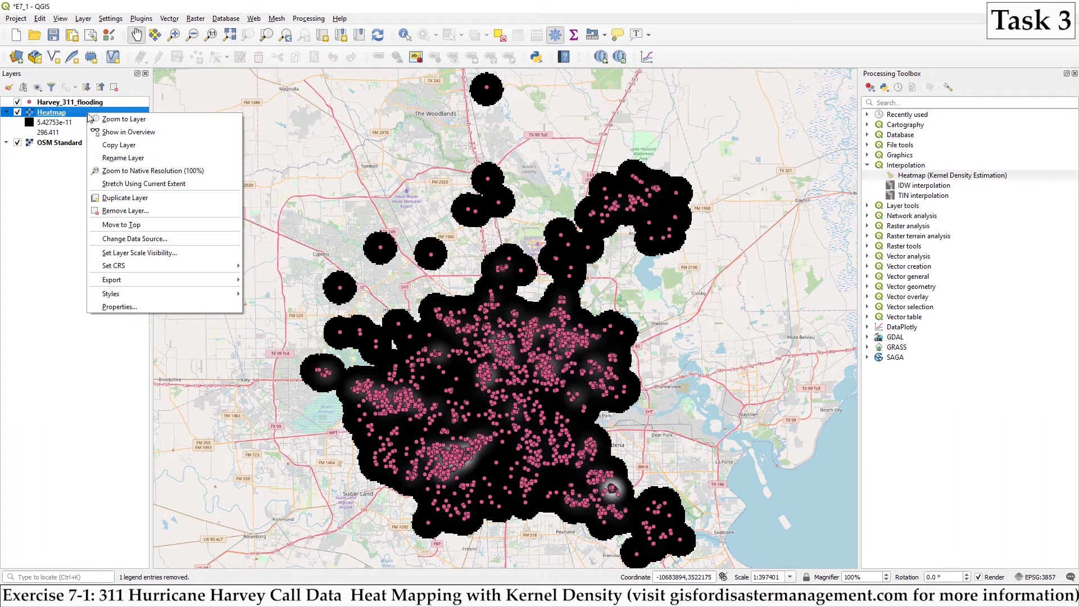
{"action": "left_click", "coordinate": [155, 307]}
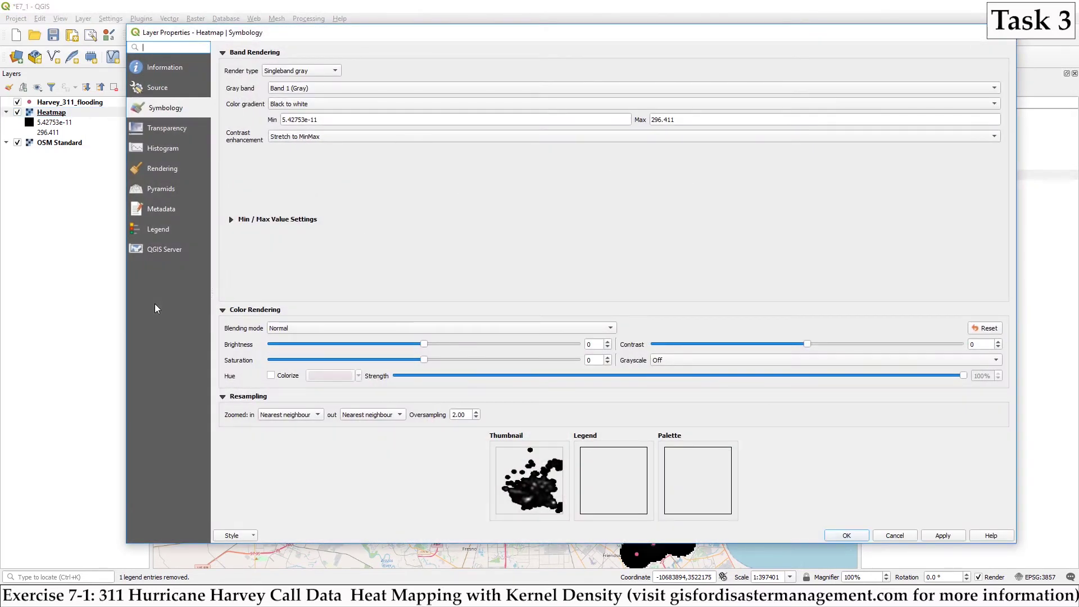
{"action": "left_click", "coordinate": [336, 70]}
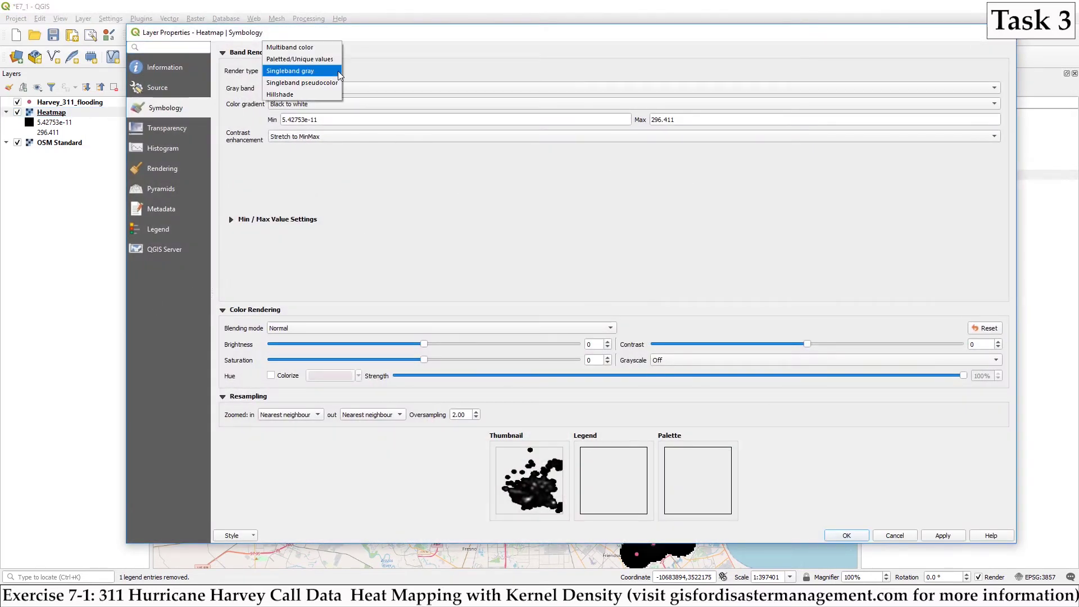
{"action": "left_click", "coordinate": [329, 80]}
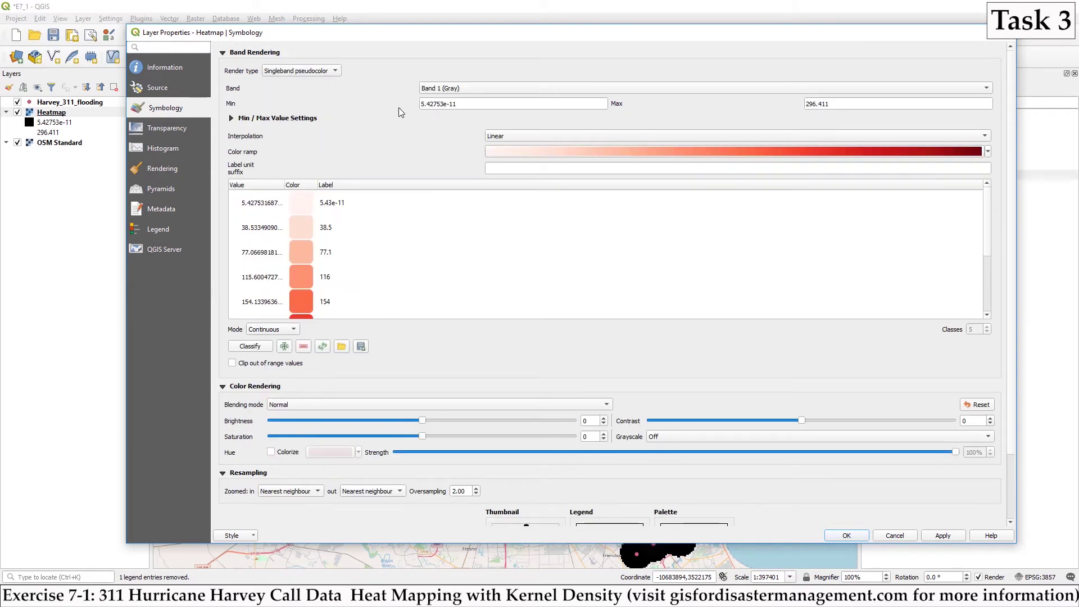
Step: Classify the heatmap with Discrete interpolation in Equal Interval mode using 10 classes
{"action": "left_click", "coordinate": [554, 136]}
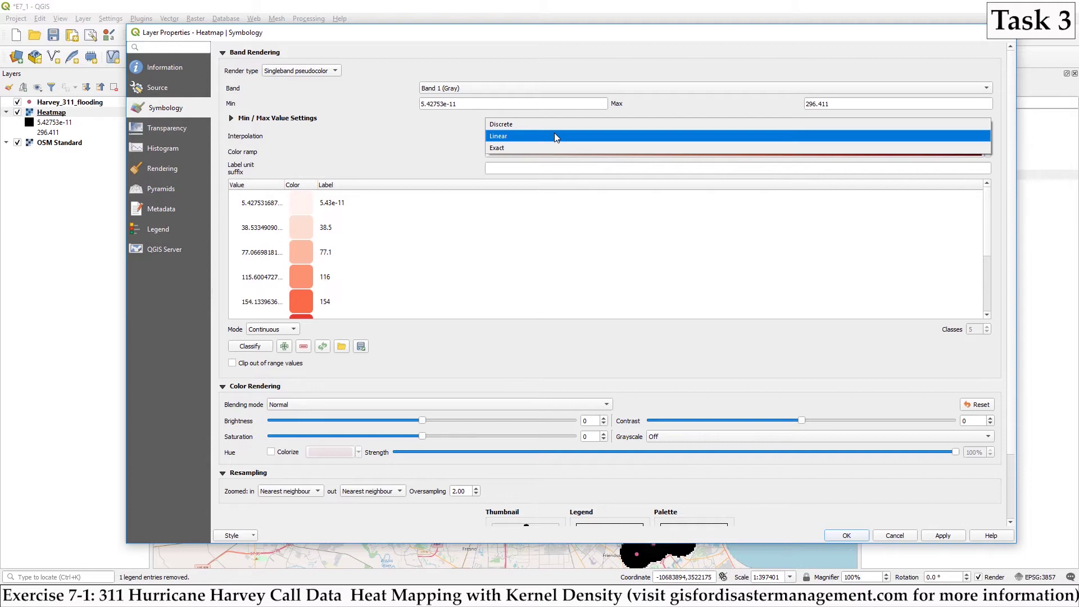
{"action": "left_click", "coordinate": [551, 124]}
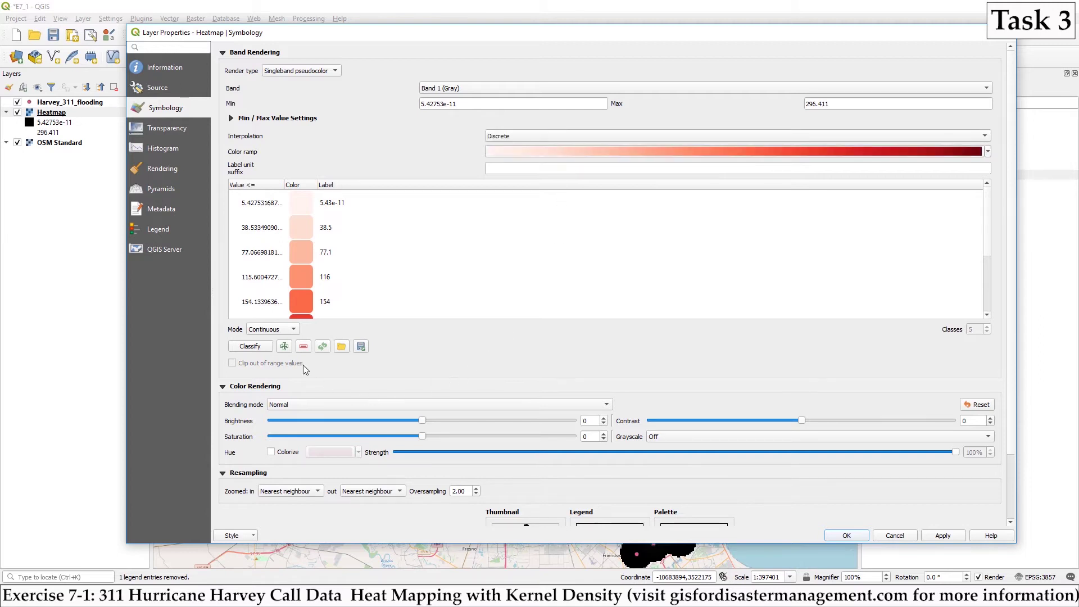
{"action": "left_click", "coordinate": [293, 330]}
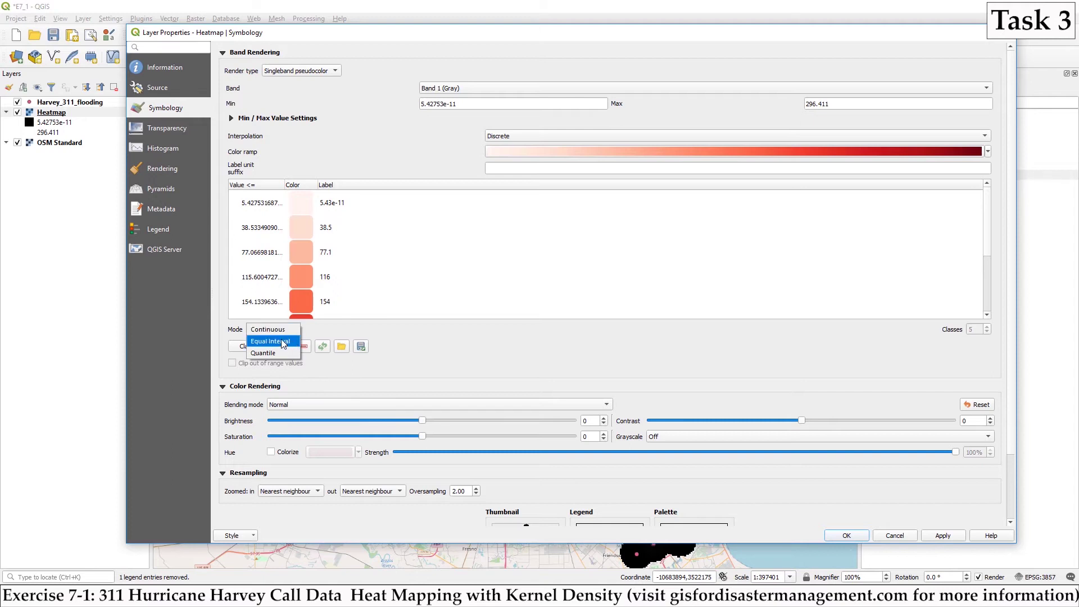
{"action": "left_click", "coordinate": [284, 342]}
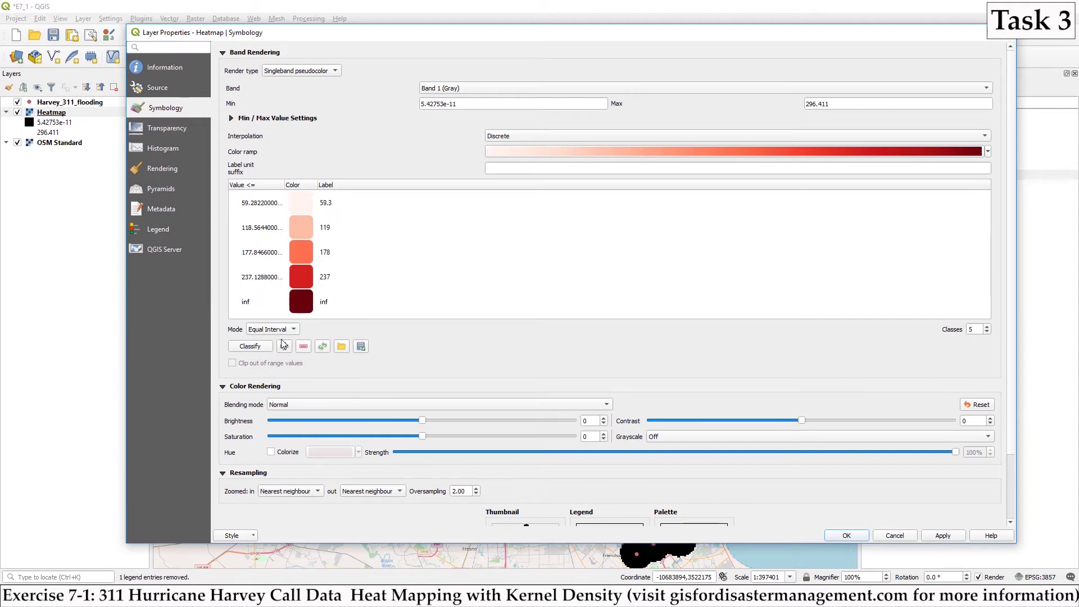
{"action": "double_click", "coordinate": [977, 330]}
{"action": "type", "text": "10"}
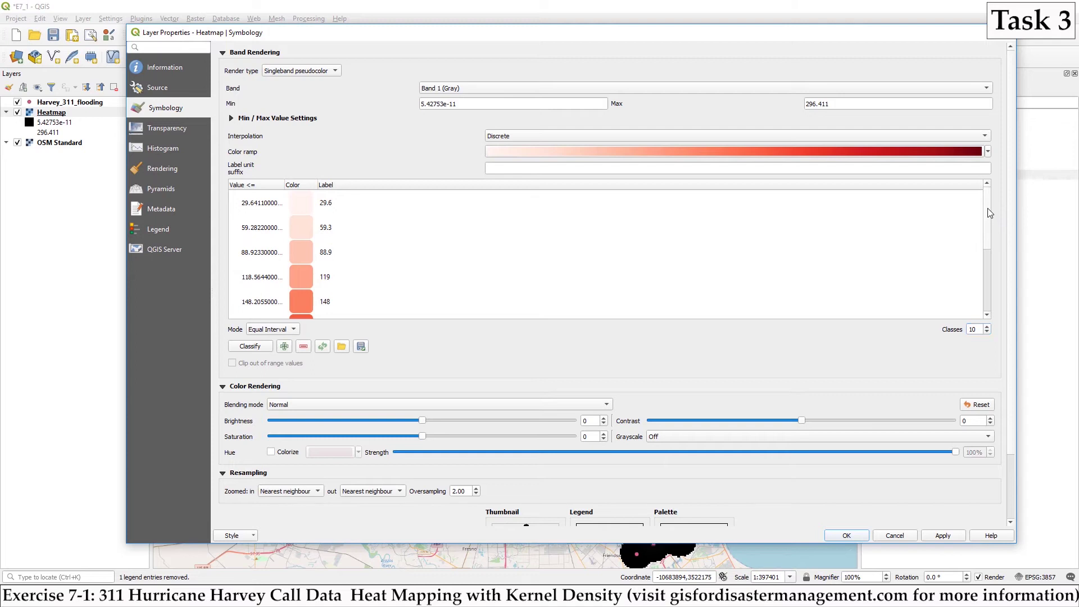
Step: Set the colour opacity of the first heatmap class (29.6) to 34% and of the second class (59.3) to 43%
{"action": "left_click", "coordinate": [298, 209]}
{"action": "double_click", "coordinate": [299, 209]}
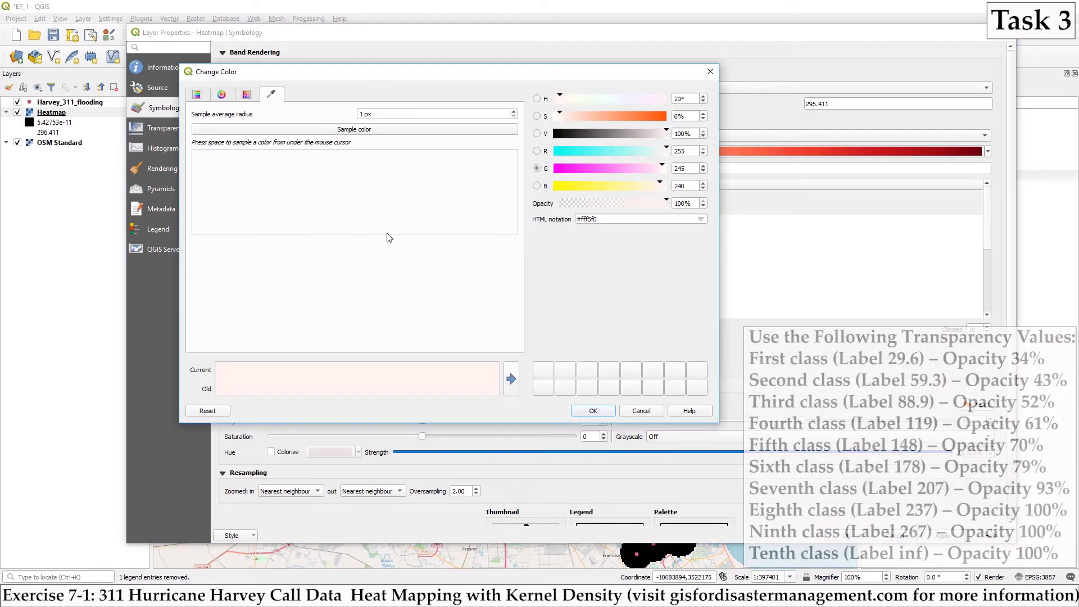
{"action": "left_click_drag", "start_coordinate": [693, 203], "coordinate": [671, 203]}
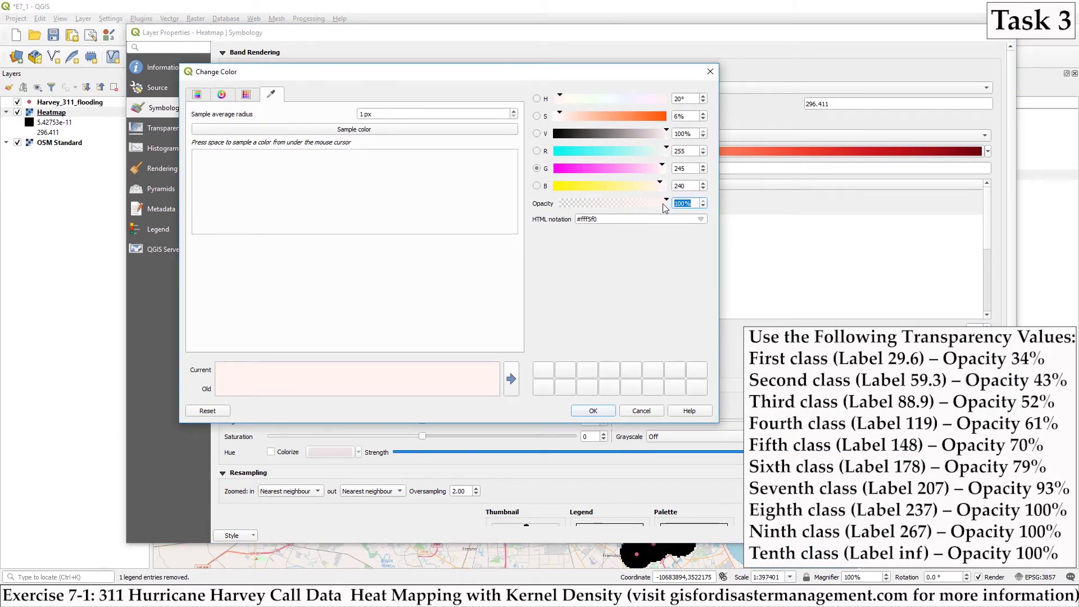
{"action": "type", "text": "34"}
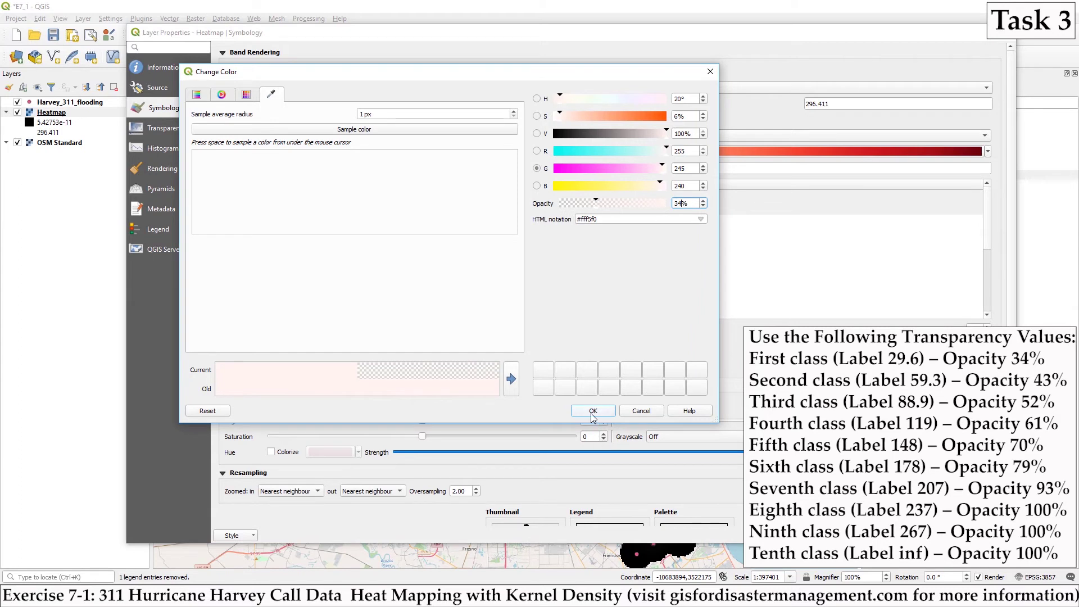
{"action": "left_click", "coordinate": [594, 411]}
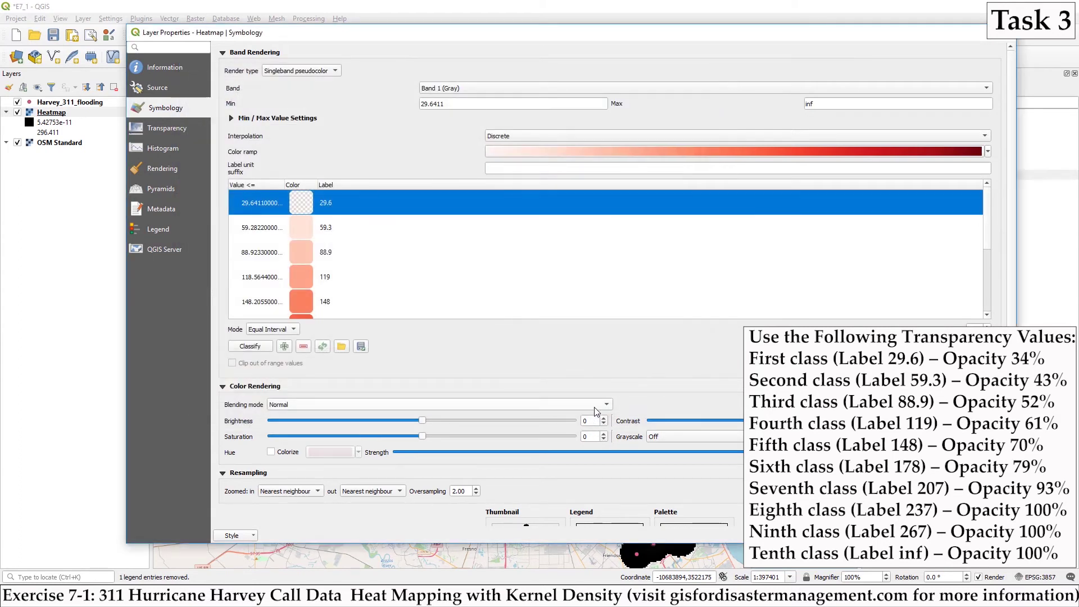
{"action": "double_click", "coordinate": [300, 227]}
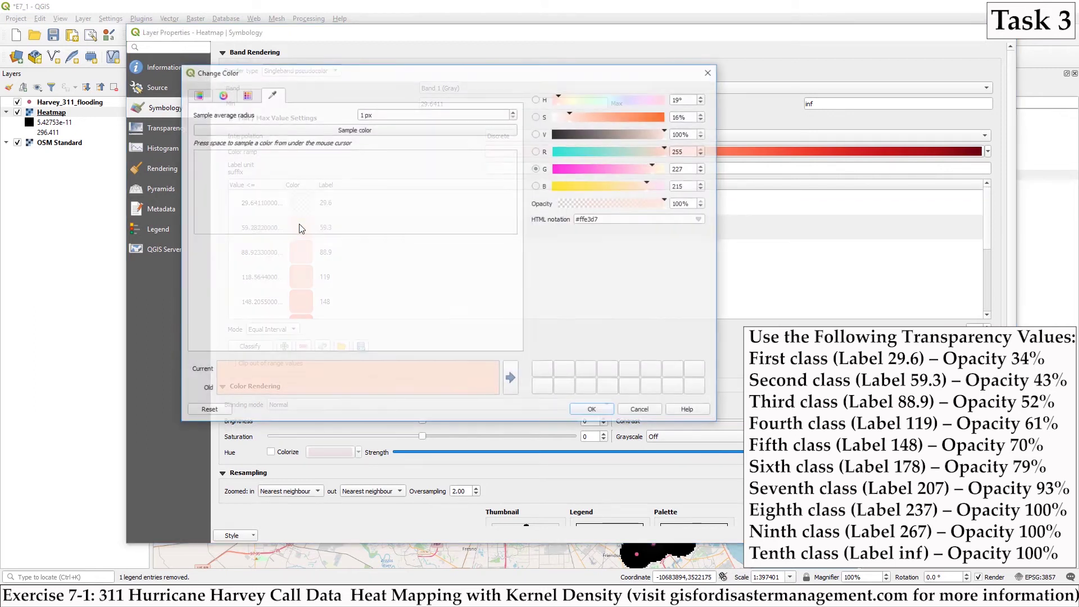
{"action": "left_click_drag", "start_coordinate": [689, 204], "coordinate": [668, 203]}
{"action": "type", "text": "43"}
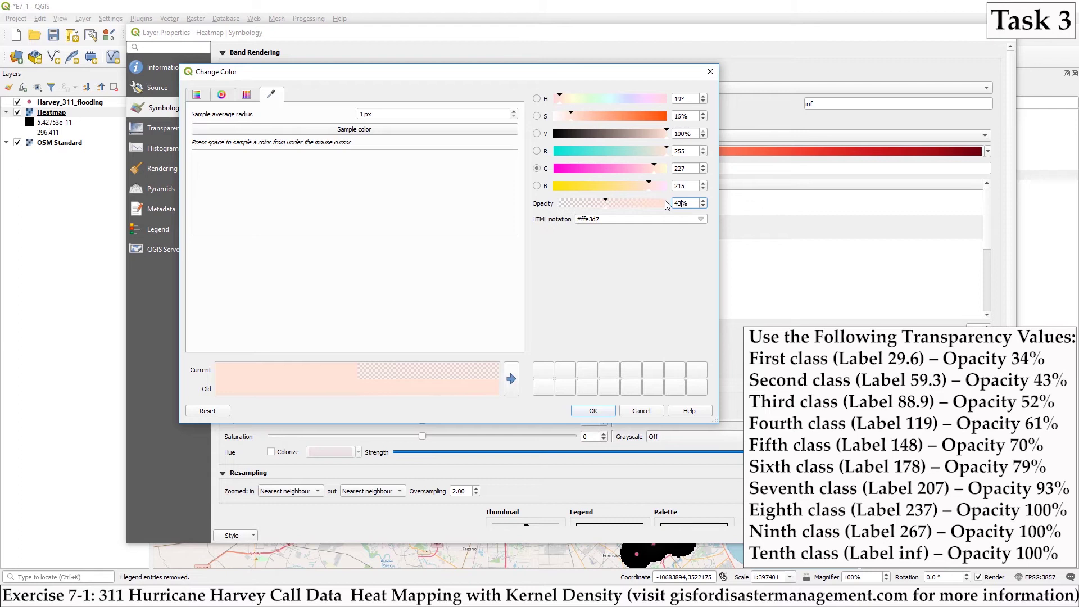
{"action": "left_click", "coordinate": [589, 412]}
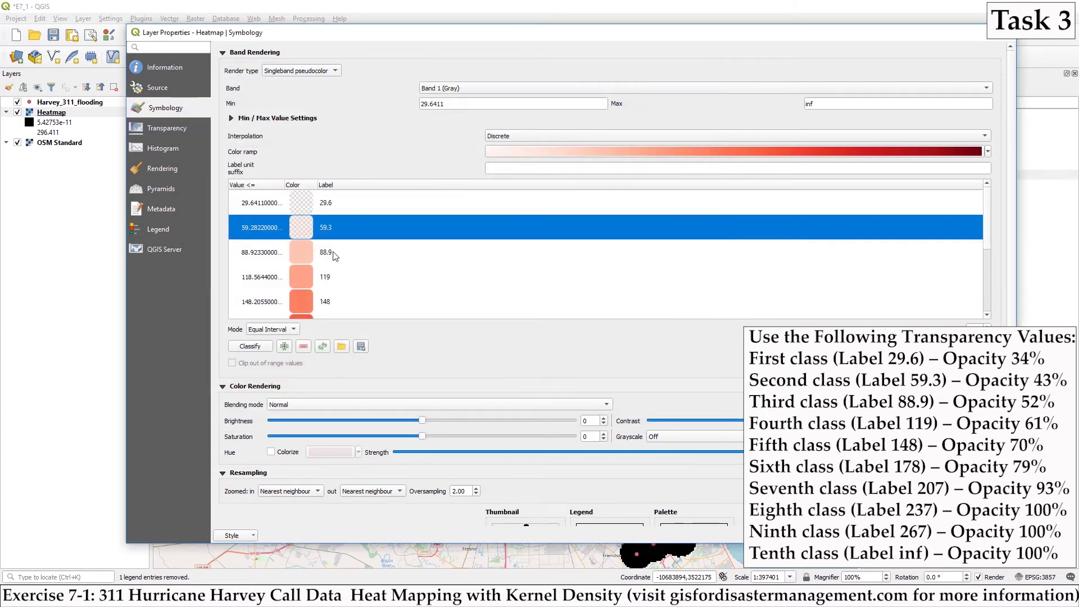
Step: Set the colour opacity of the third heatmap class (88.9) to 52% and of the fourth class (119) to 61%
{"action": "double_click", "coordinate": [301, 251]}
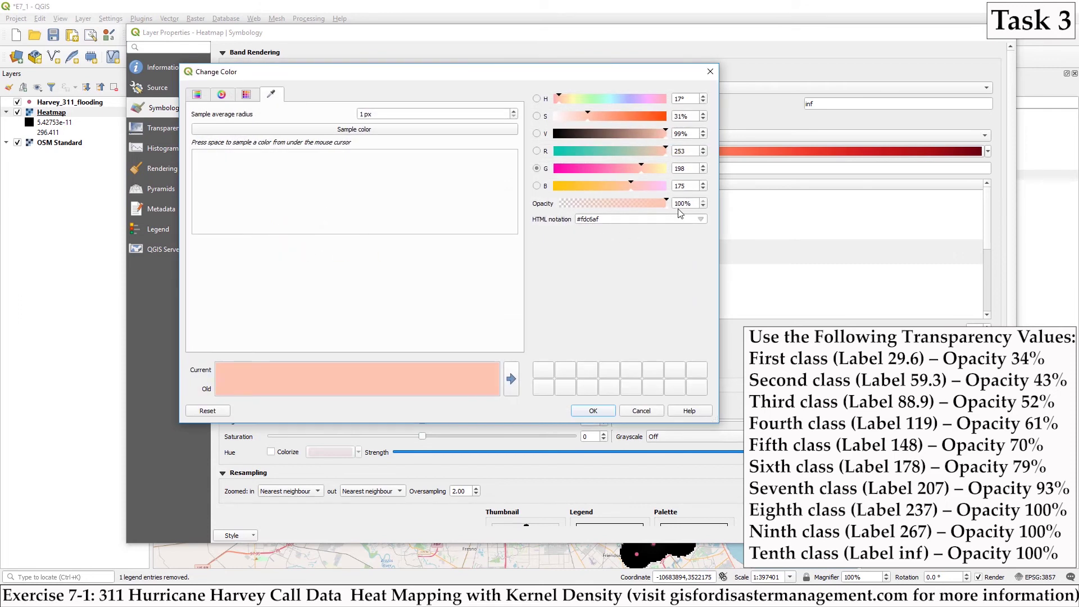
{"action": "left_click_drag", "start_coordinate": [691, 201], "coordinate": [667, 203]}
{"action": "type", "text": "52"}
{"action": "left_click", "coordinate": [585, 413]}
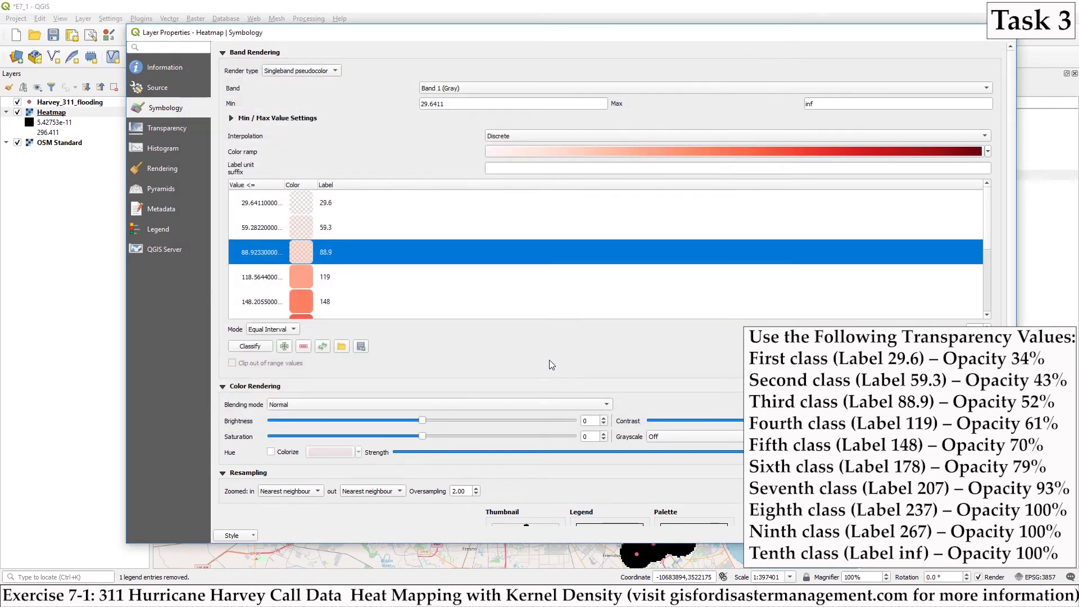
{"action": "double_click", "coordinate": [308, 281]}
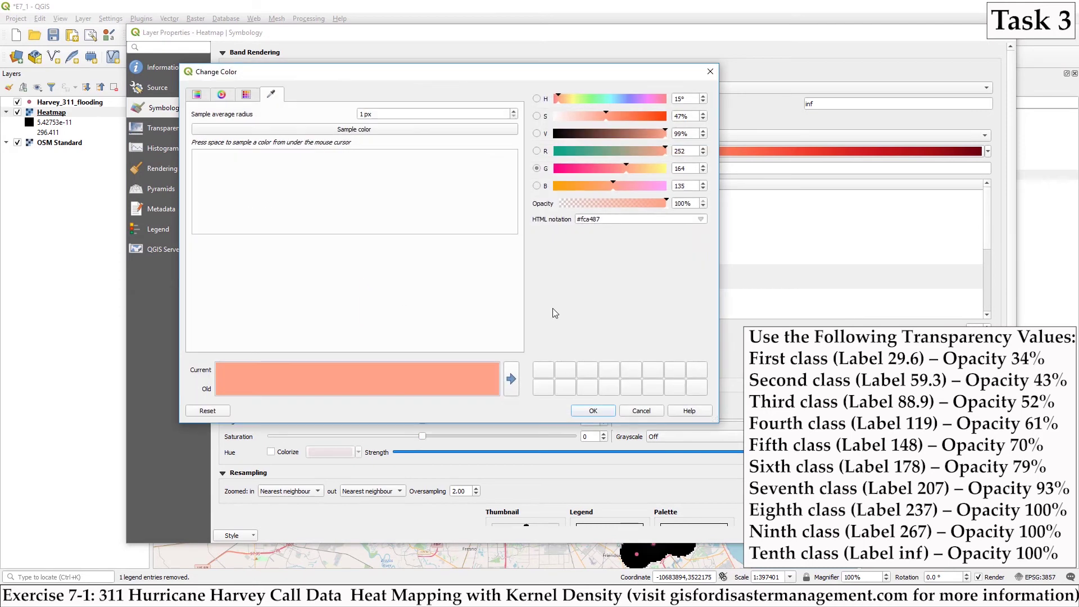
{"action": "left_click_drag", "start_coordinate": [689, 206], "coordinate": [665, 201]}
{"action": "type", "text": "61"}
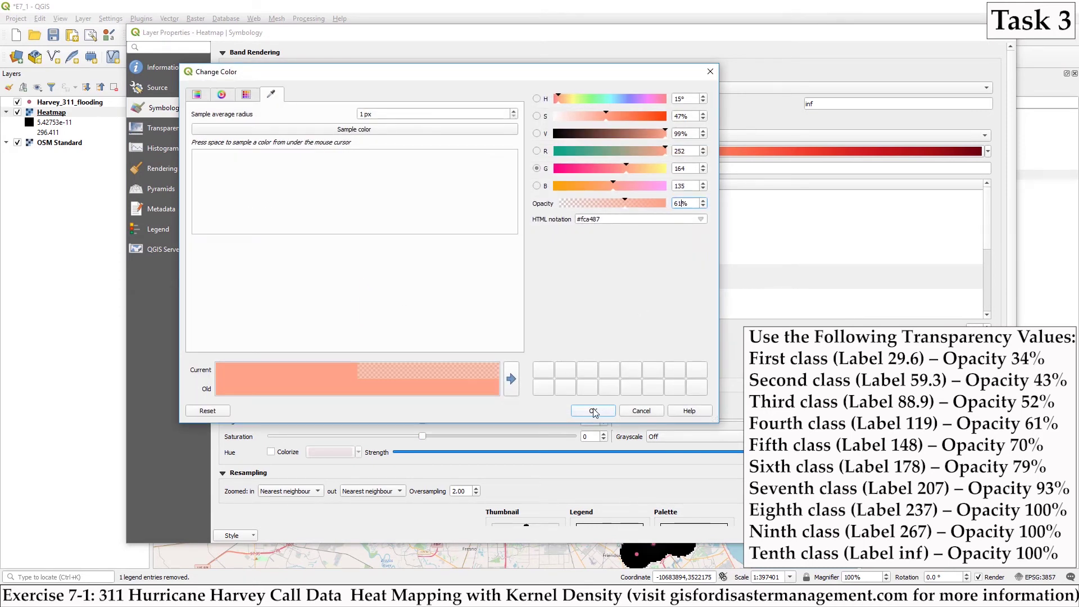
{"action": "left_click", "coordinate": [594, 411]}
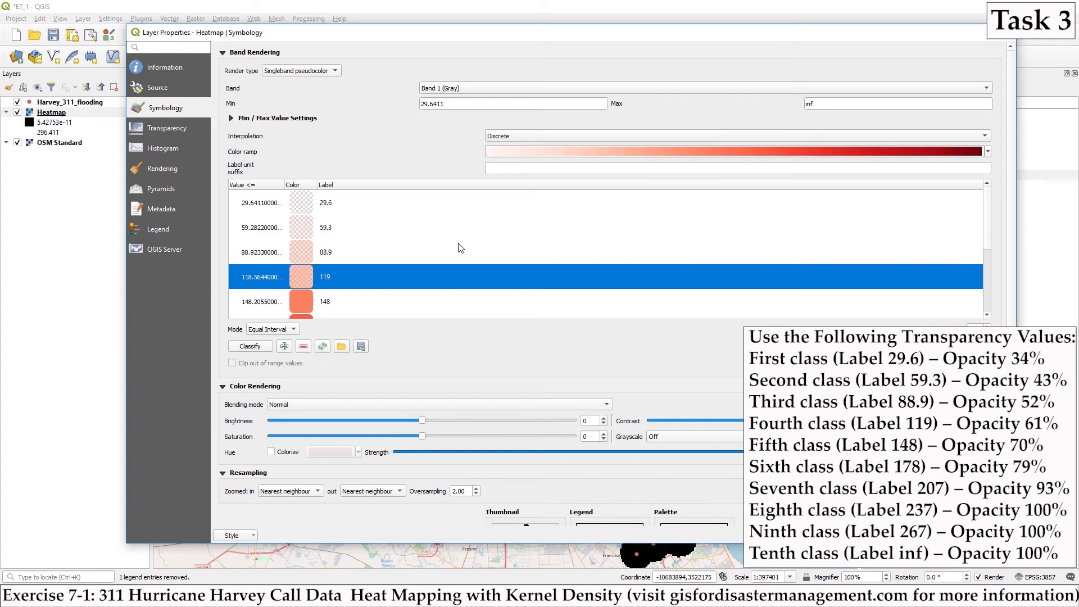
Step: Set the colour opacity of the fifth class (148) to 70% and of the sixth class (178) to 79%
{"action": "double_click", "coordinate": [306, 306]}
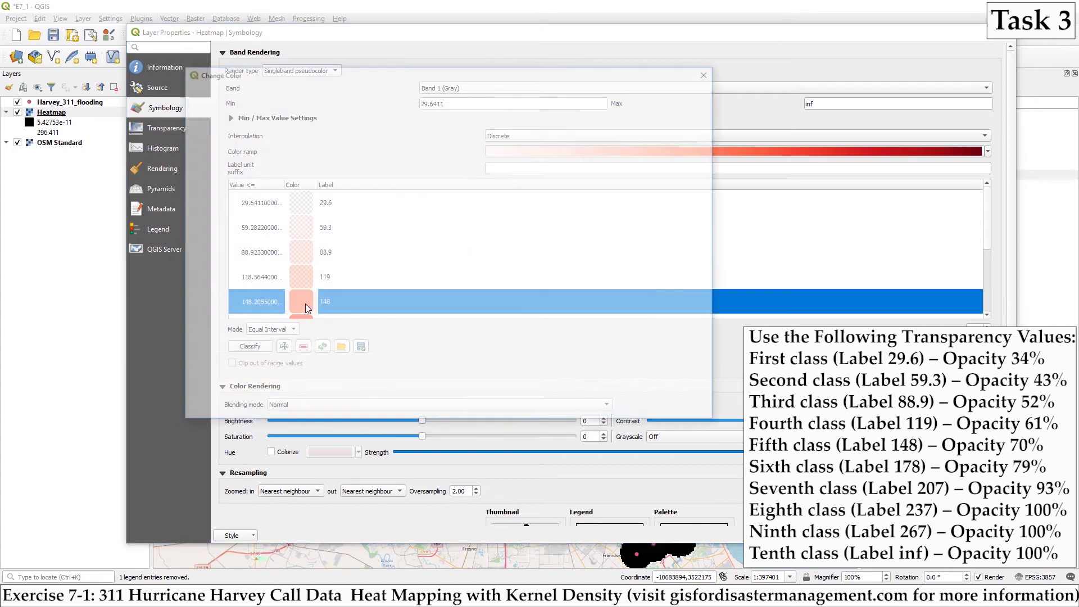
{"action": "double_click", "coordinate": [684, 203]}
{"action": "type", "text": "70"}
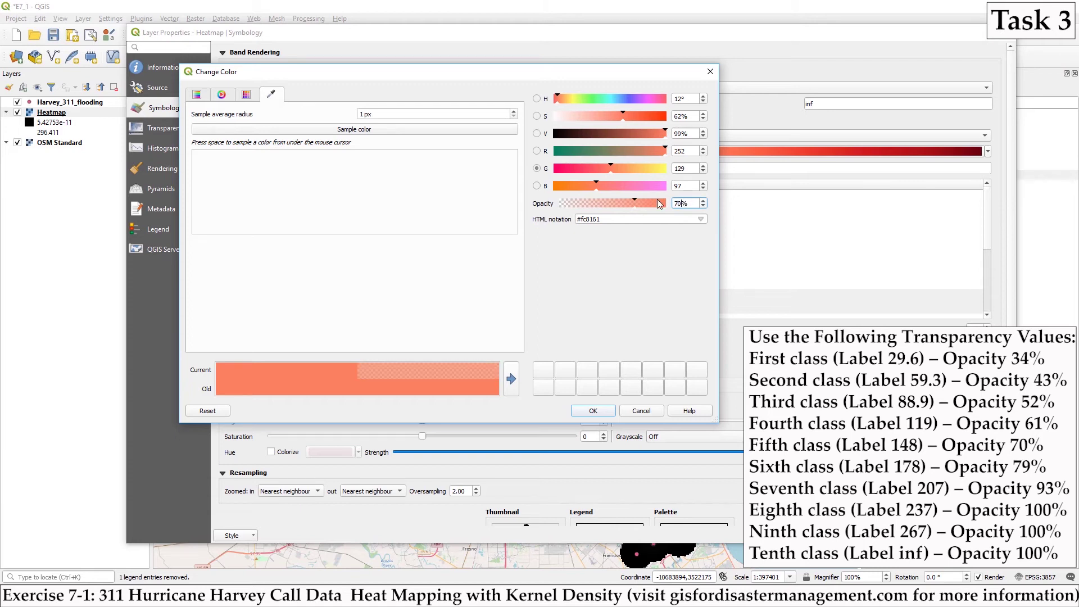
{"action": "left_click", "coordinate": [595, 410]}
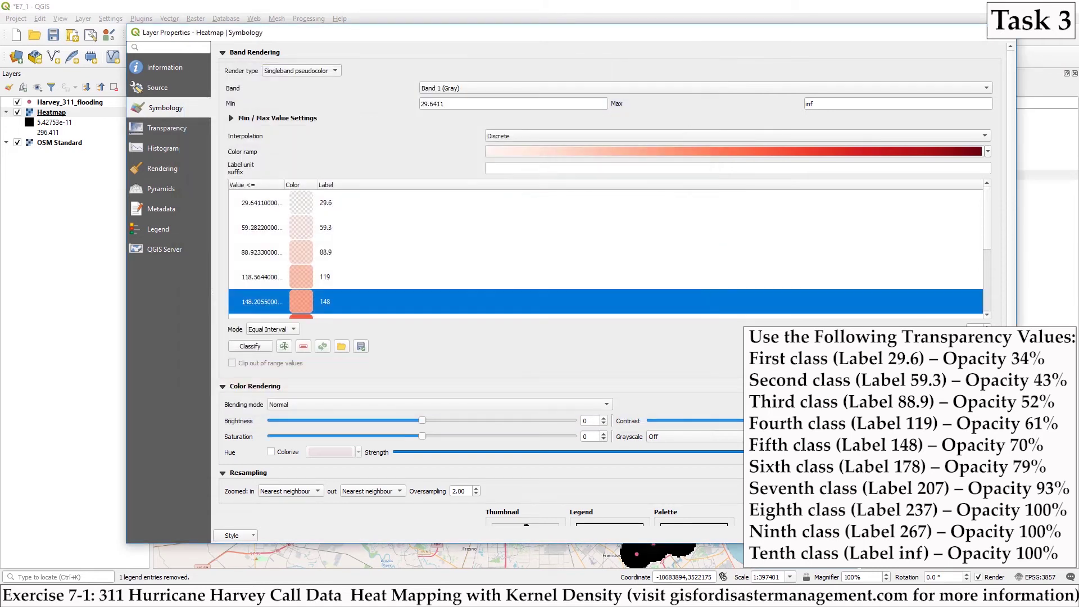
{"action": "scroll", "coordinate": [987, 241], "scroll_direction": "down", "scroll_amount": 2}
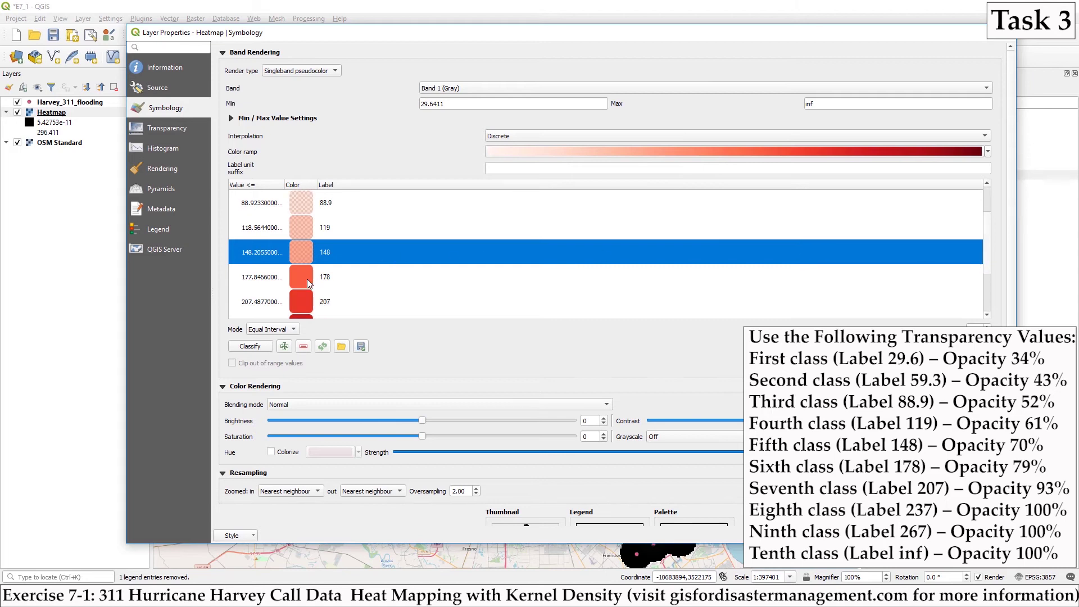
{"action": "double_click", "coordinate": [308, 283]}
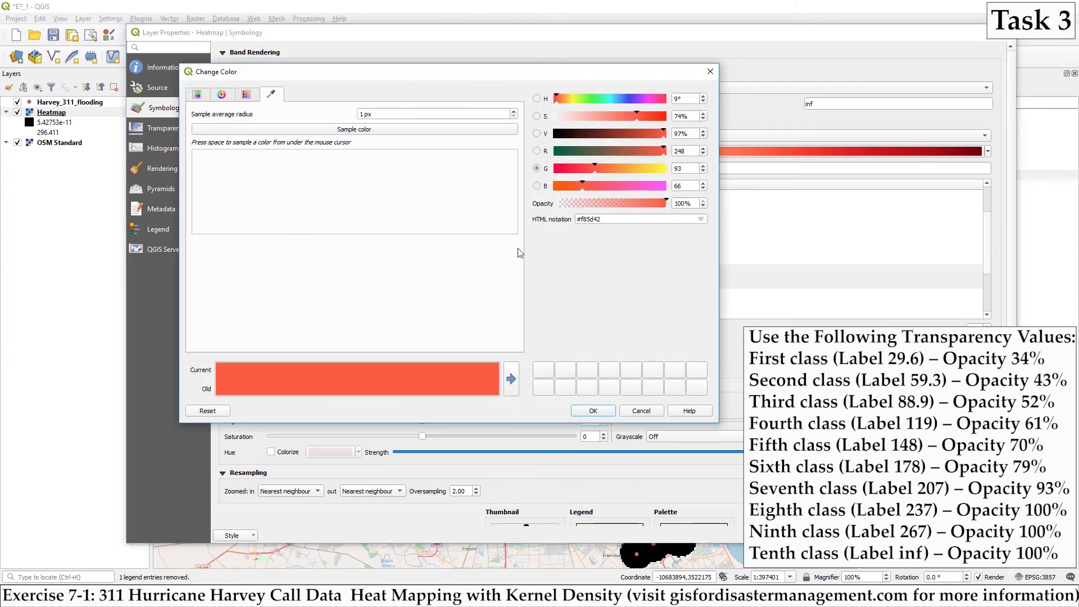
{"action": "left_click_drag", "start_coordinate": [697, 204], "coordinate": [650, 202]}
{"action": "type", "text": "79"}
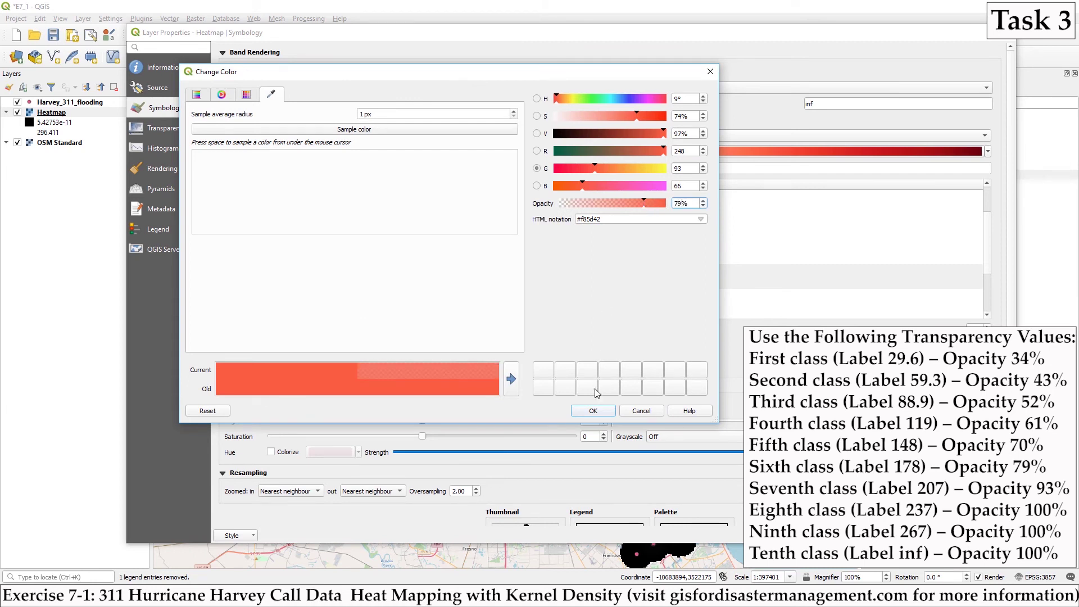
{"action": "left_click", "coordinate": [591, 411]}
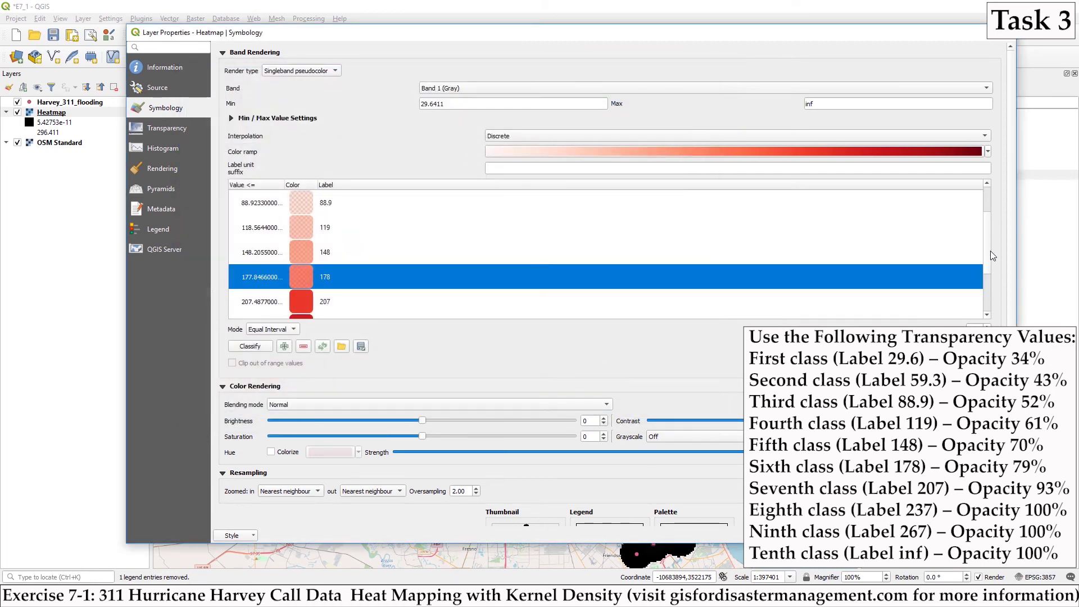
Step: Set the colour opacity of the seventh heatmap class (207) to 93%
{"action": "scroll", "coordinate": [989, 252], "scroll_direction": "down", "scroll_amount": 2}
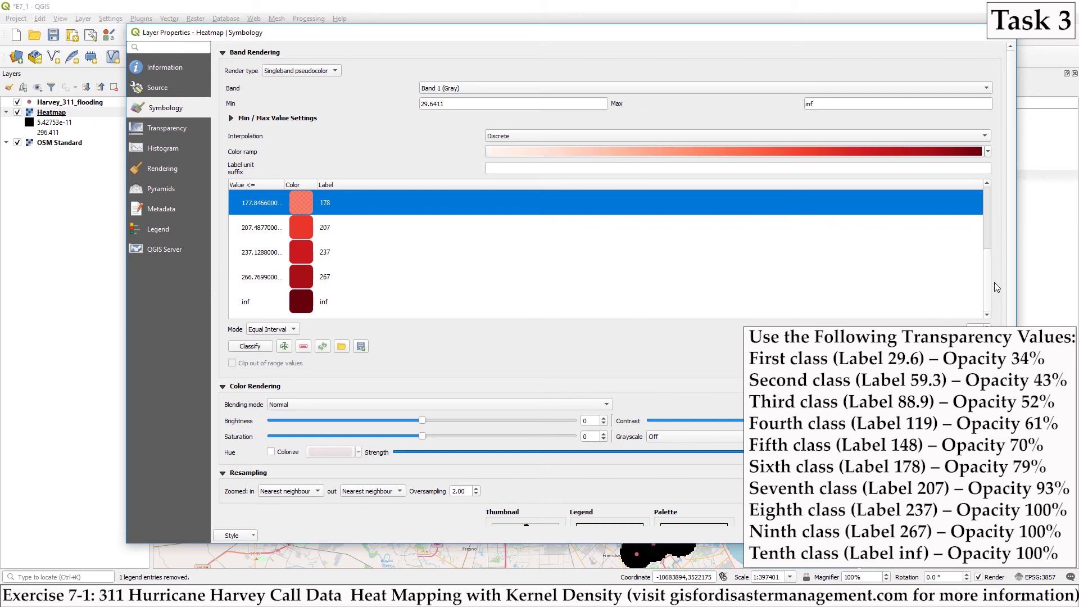
{"action": "double_click", "coordinate": [303, 226]}
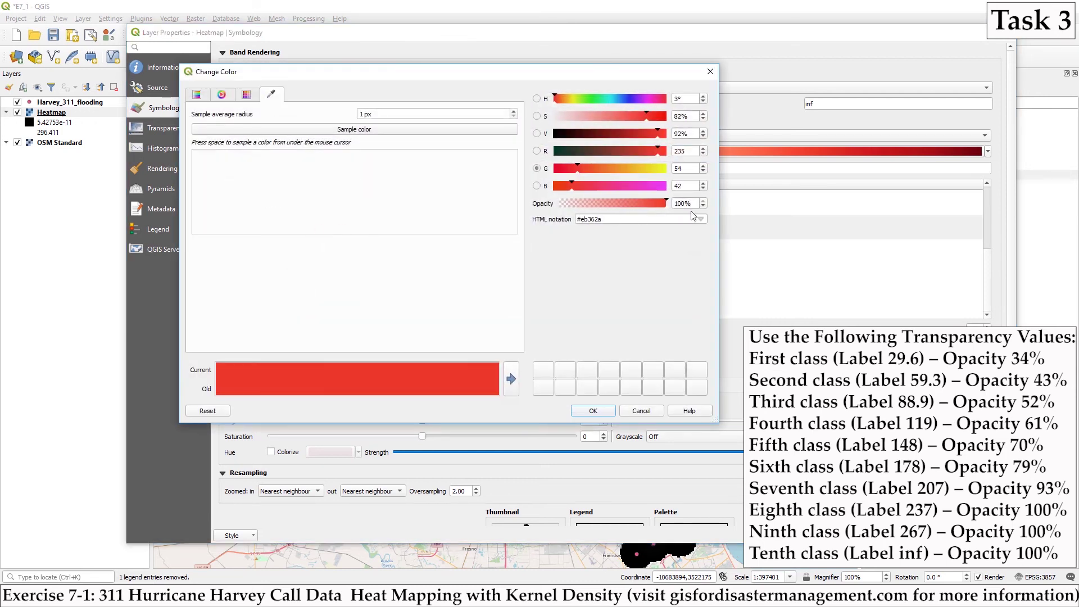
{"action": "double_click", "coordinate": [676, 203]}
{"action": "type", "text": "93"}
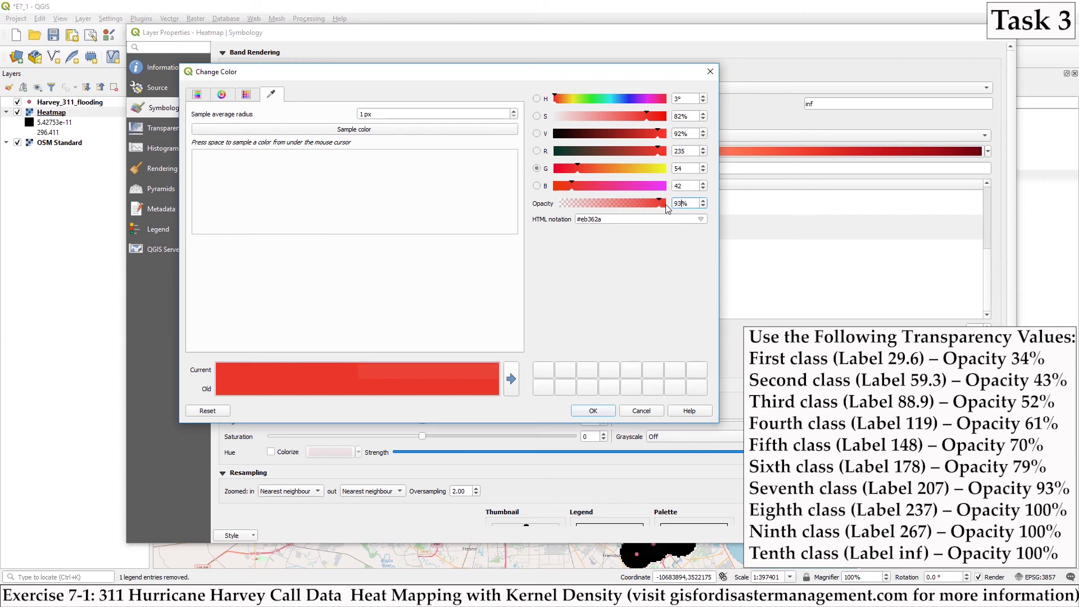
{"action": "left_click", "coordinate": [593, 411]}
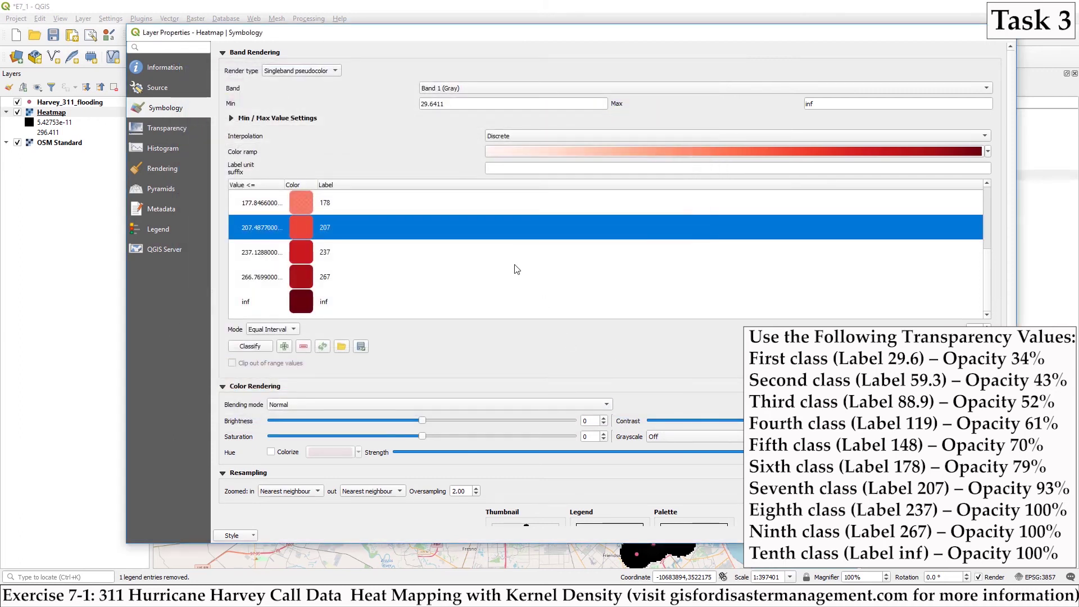
Step: Keep the eighth (237), ninth (267) and tenth (inf) classes at 100% opacity, and apply the symbology to the Heatmap layer
{"action": "double_click", "coordinate": [306, 256]}
{"action": "left_click", "coordinate": [692, 204]}
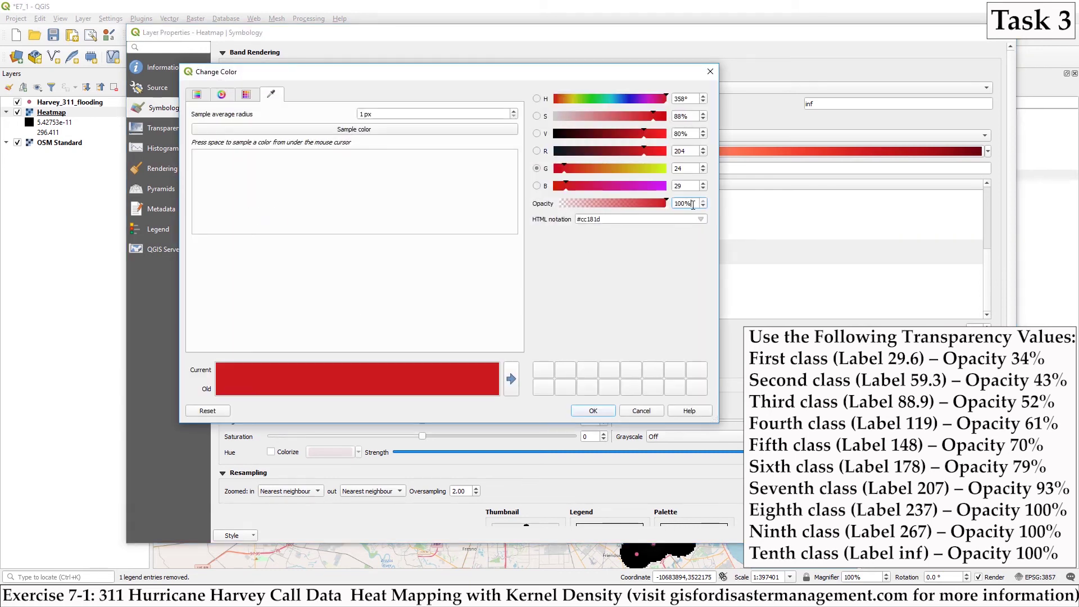
{"action": "left_click", "coordinate": [593, 410]}
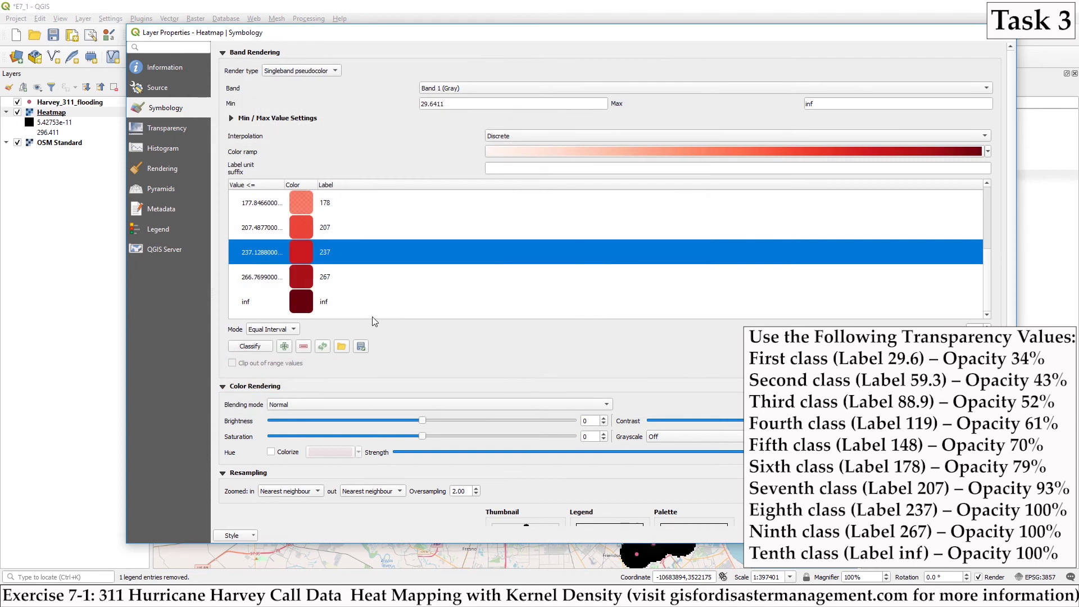
{"action": "double_click", "coordinate": [304, 278]}
{"action": "left_click", "coordinate": [692, 203]}
{"action": "left_click", "coordinate": [593, 411]}
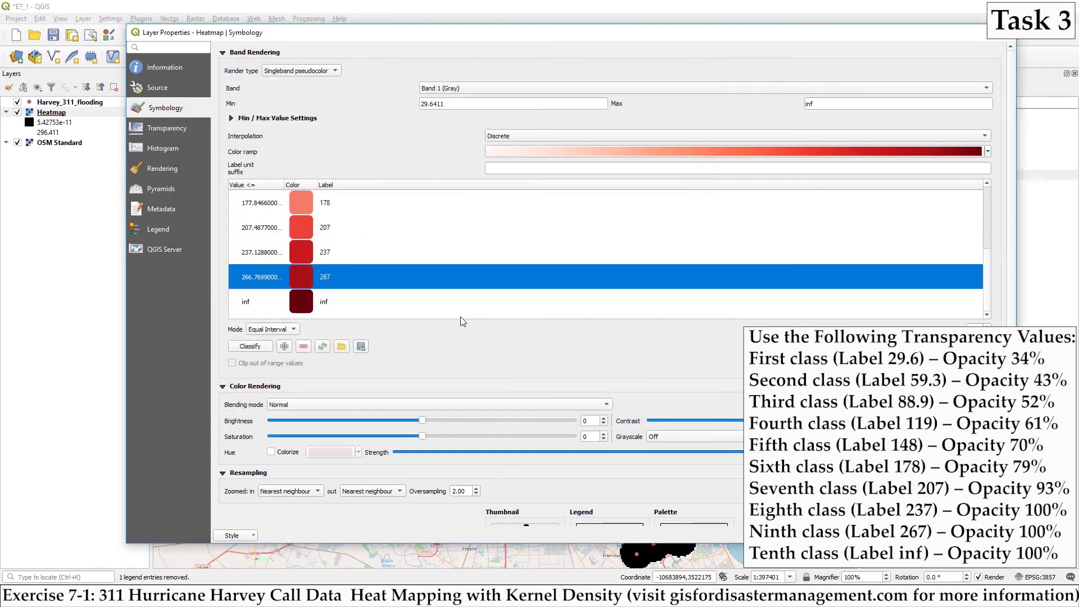
{"action": "double_click", "coordinate": [304, 302]}
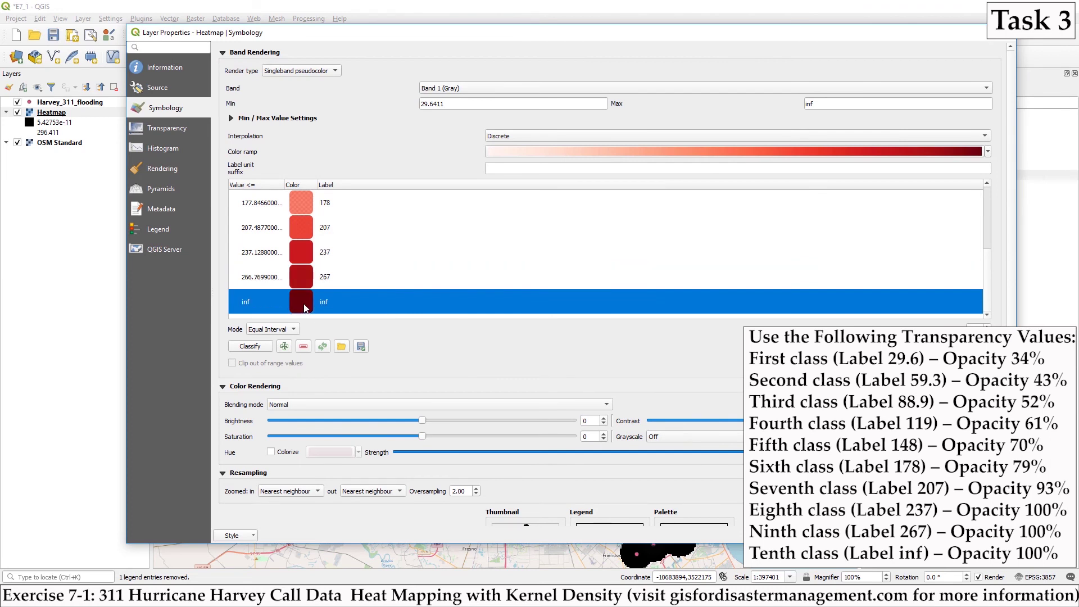
{"action": "left_click", "coordinate": [693, 203]}
{"action": "left_click", "coordinate": [603, 411]}
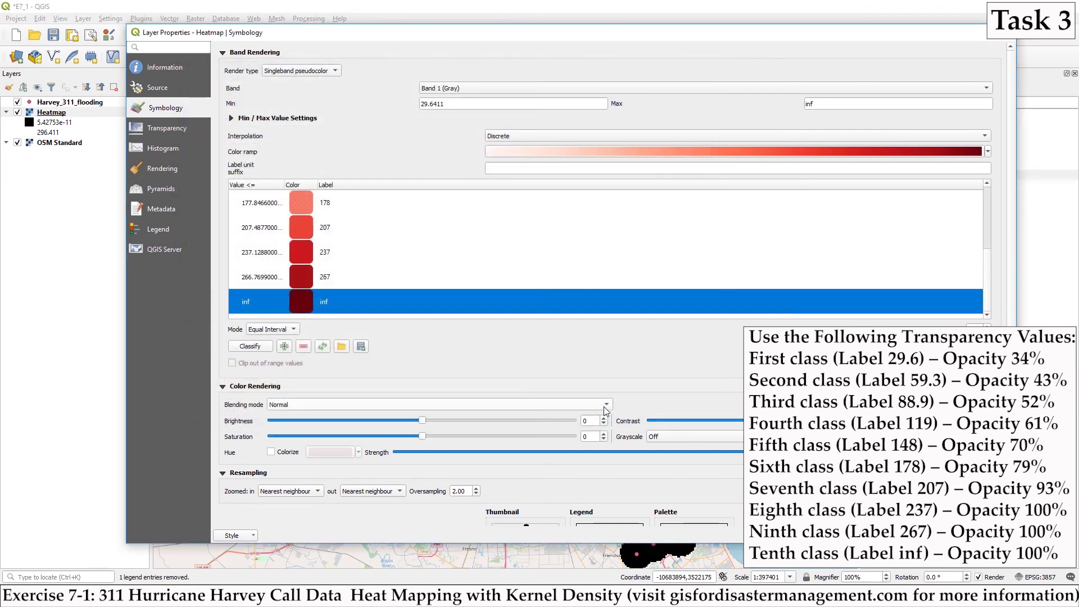
{"action": "left_click", "coordinate": [943, 535]}
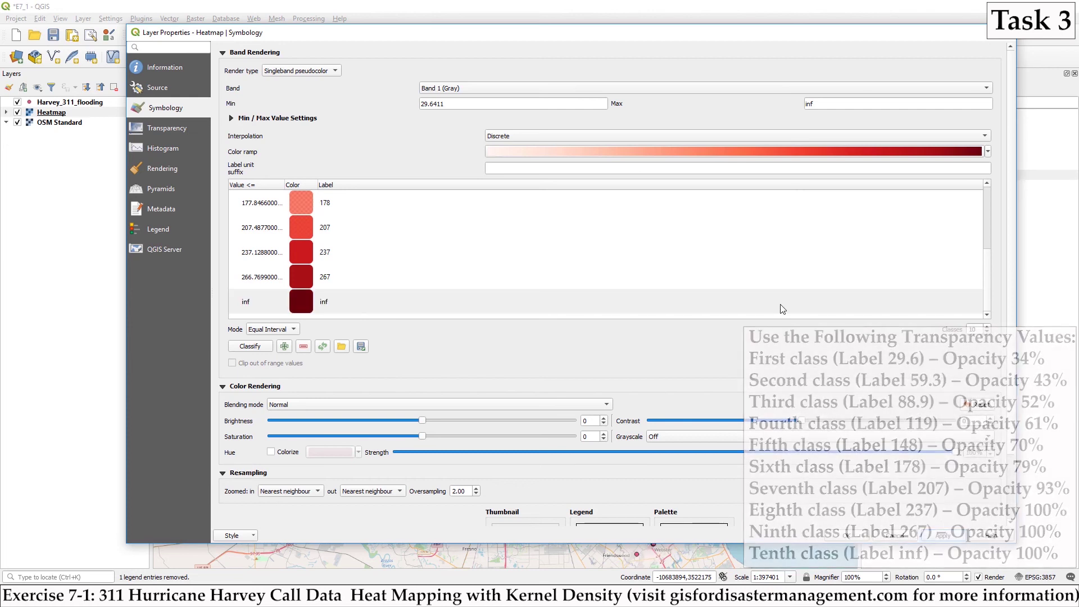
{"action": "left_click", "coordinate": [848, 536]}
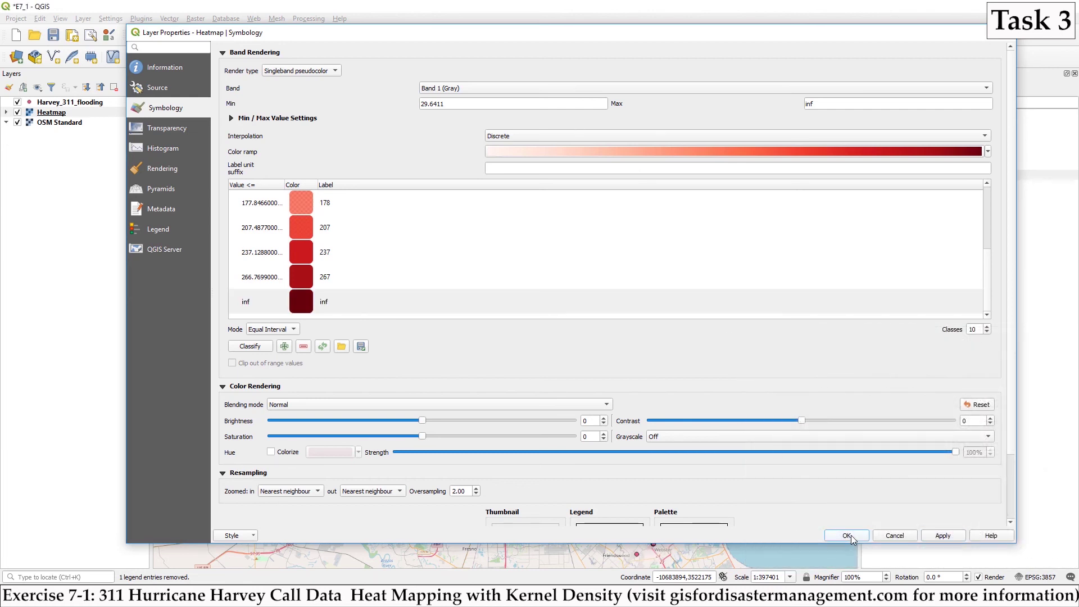
Step: Examine the dense hotspot southeast of South Houston up close, with the Harvey_311_flooding points hidden and shown again
{"action": "left_click_drag", "start_coordinate": [551, 433], "coordinate": [517, 343]}
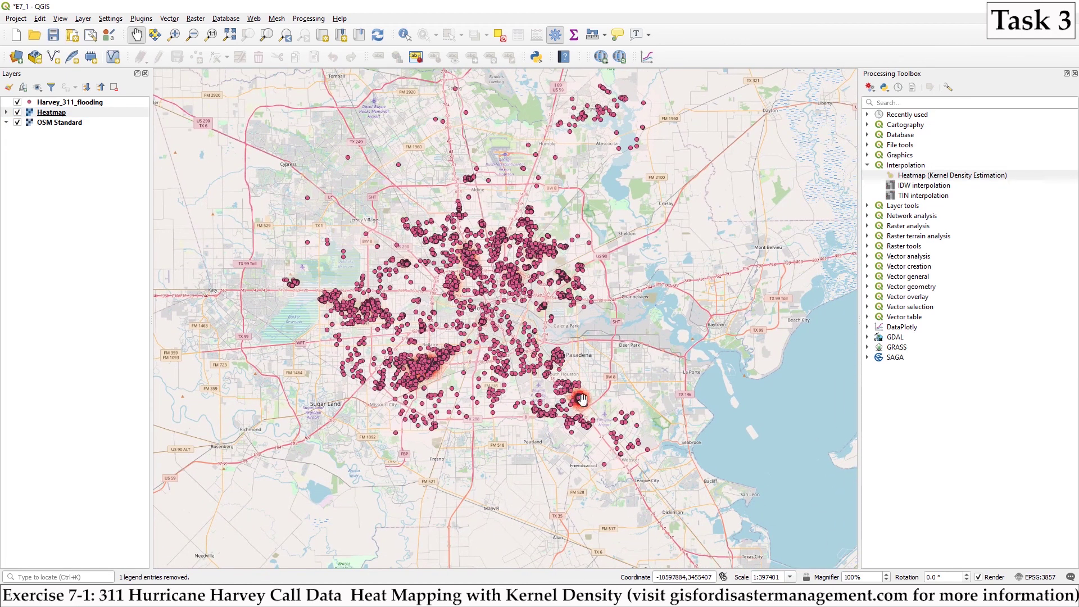
{"action": "scroll", "coordinate": [579, 399], "scroll_direction": "up", "scroll_amount": 1}
{"action": "scroll", "coordinate": [594, 402], "scroll_direction": "up", "scroll_amount": 2}
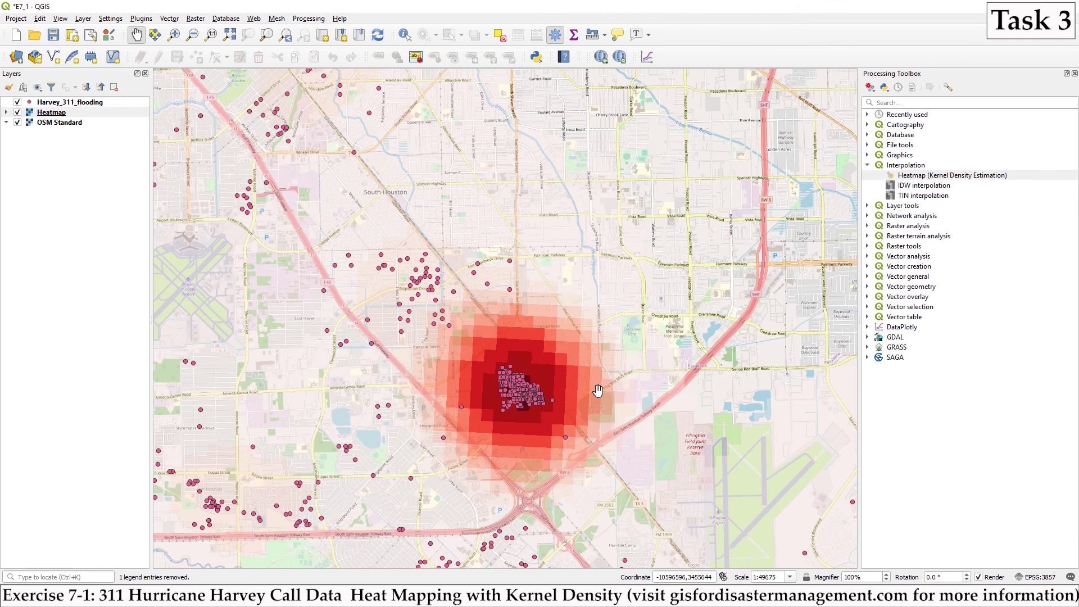
{"action": "left_click", "coordinate": [18, 102]}
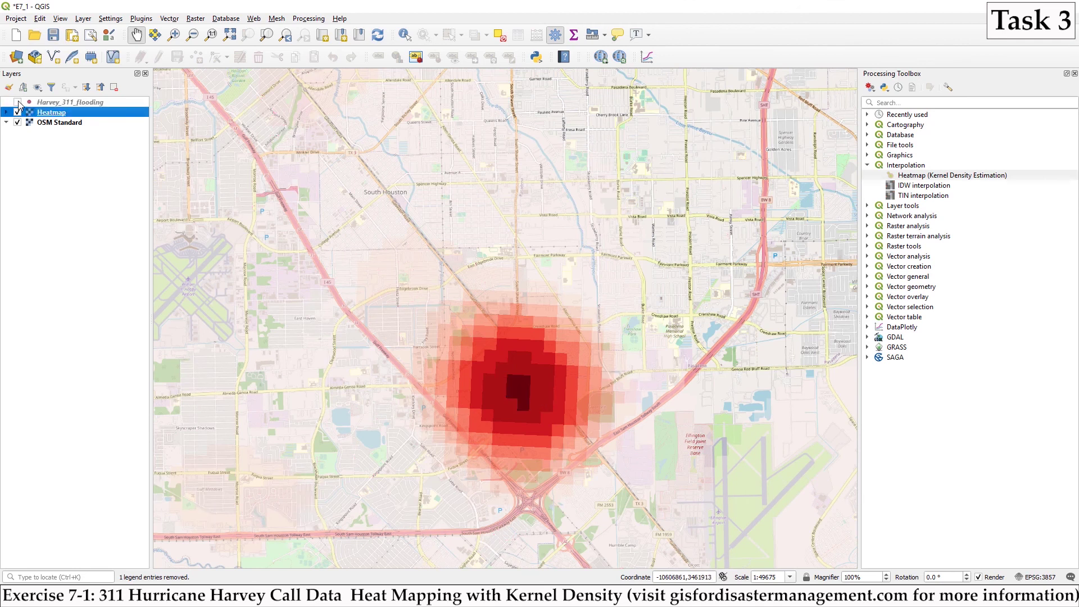
{"action": "left_click", "coordinate": [18, 102]}
{"action": "left_click_drag", "start_coordinate": [326, 286], "coordinate": [379, 297]}
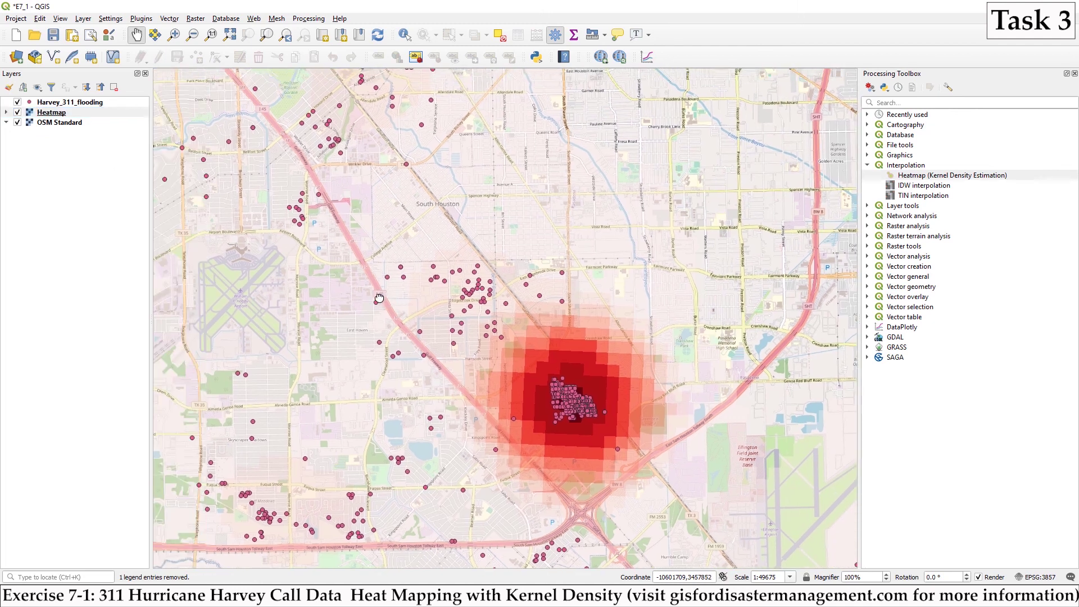
Step: Save the project and expand the Heatmap layer's legend to list its classes
{"action": "left_click", "coordinate": [52, 35]}
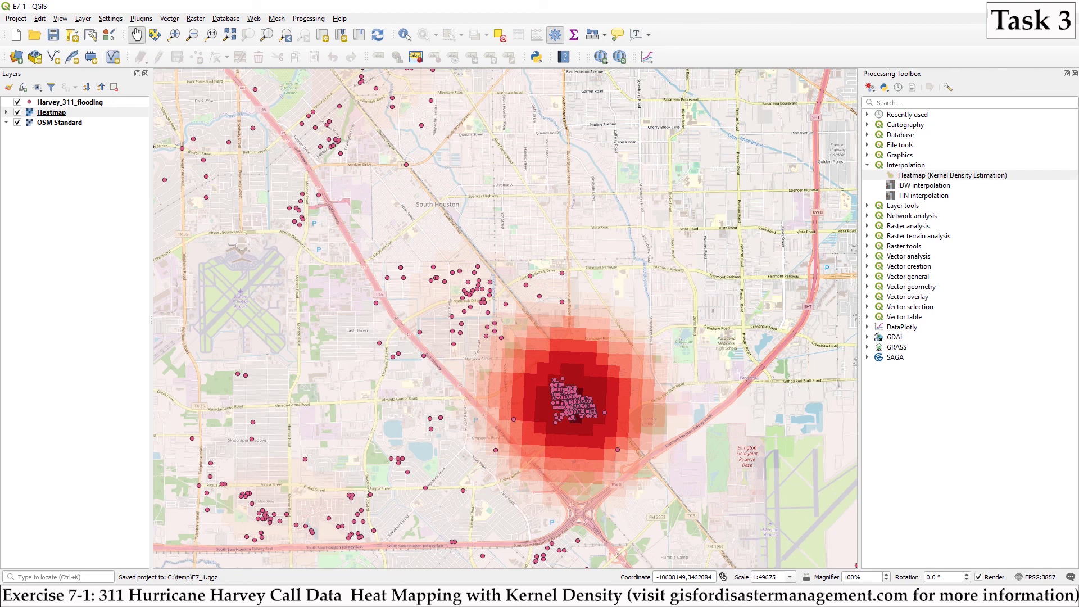
{"action": "left_click", "coordinate": [6, 112]}
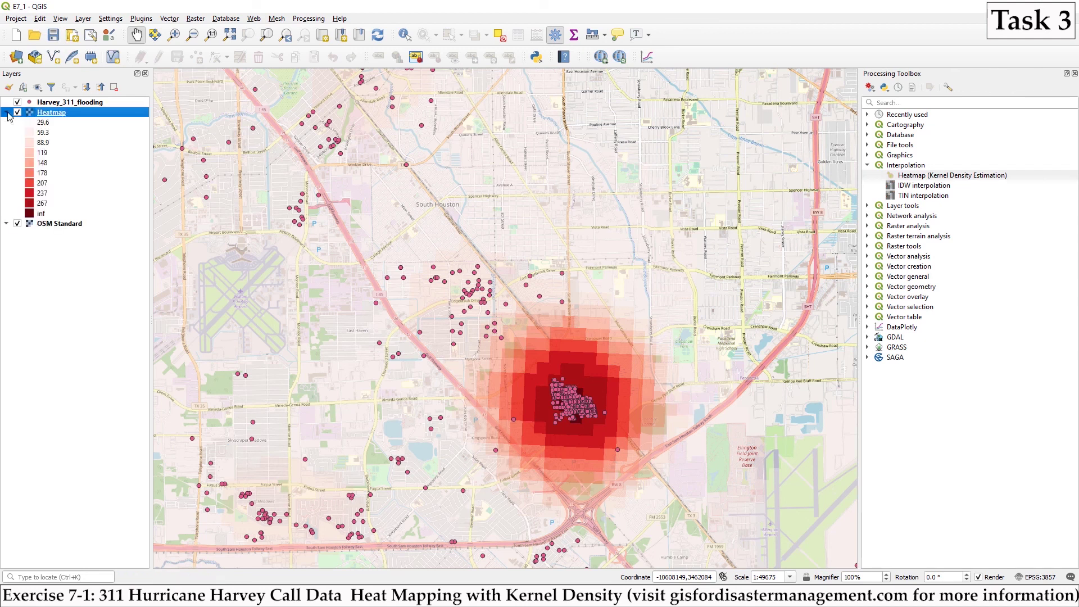